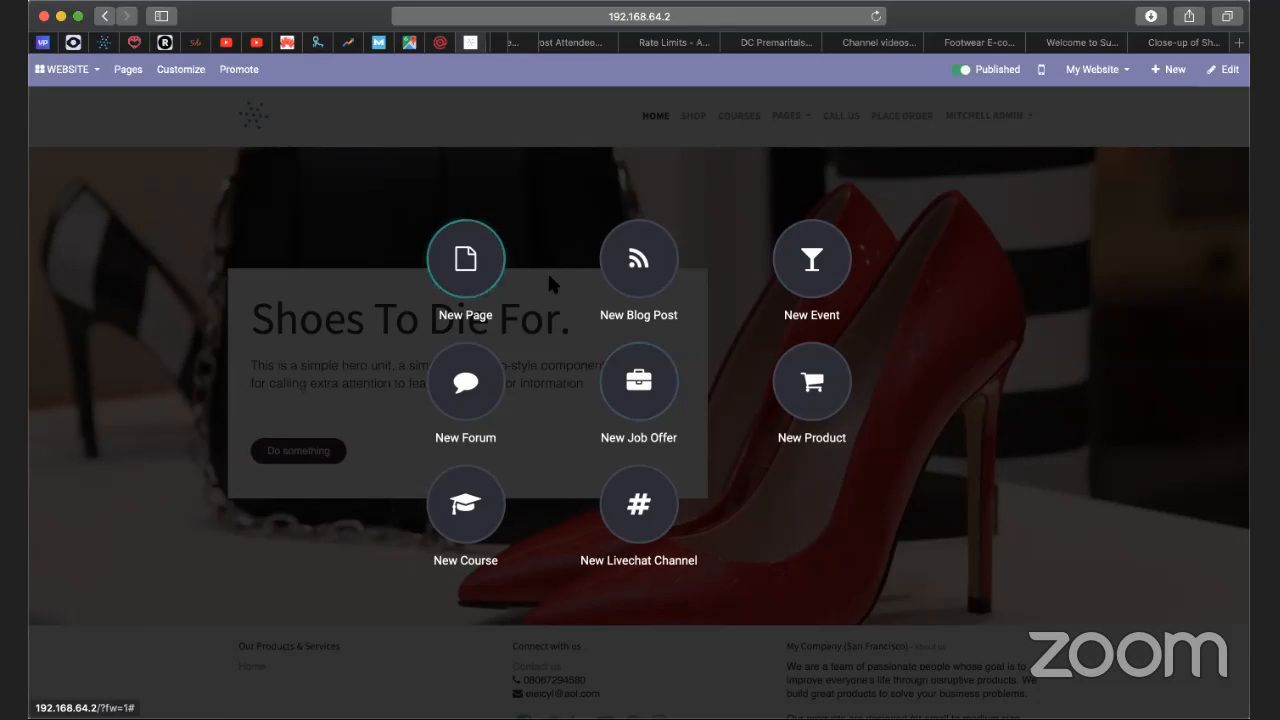
Create a new website product named Pleasant Shoe.
left_click(797, 405)
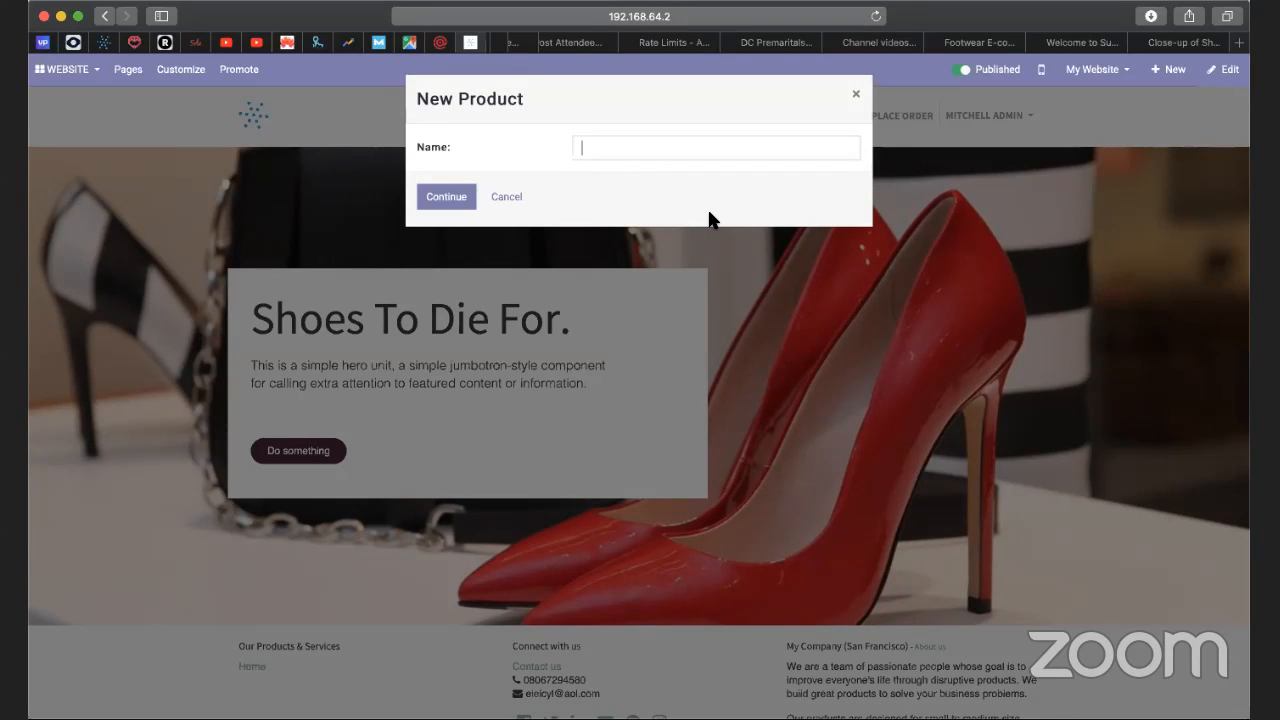
type("Pleasant Shoes")
key("BackSpace")
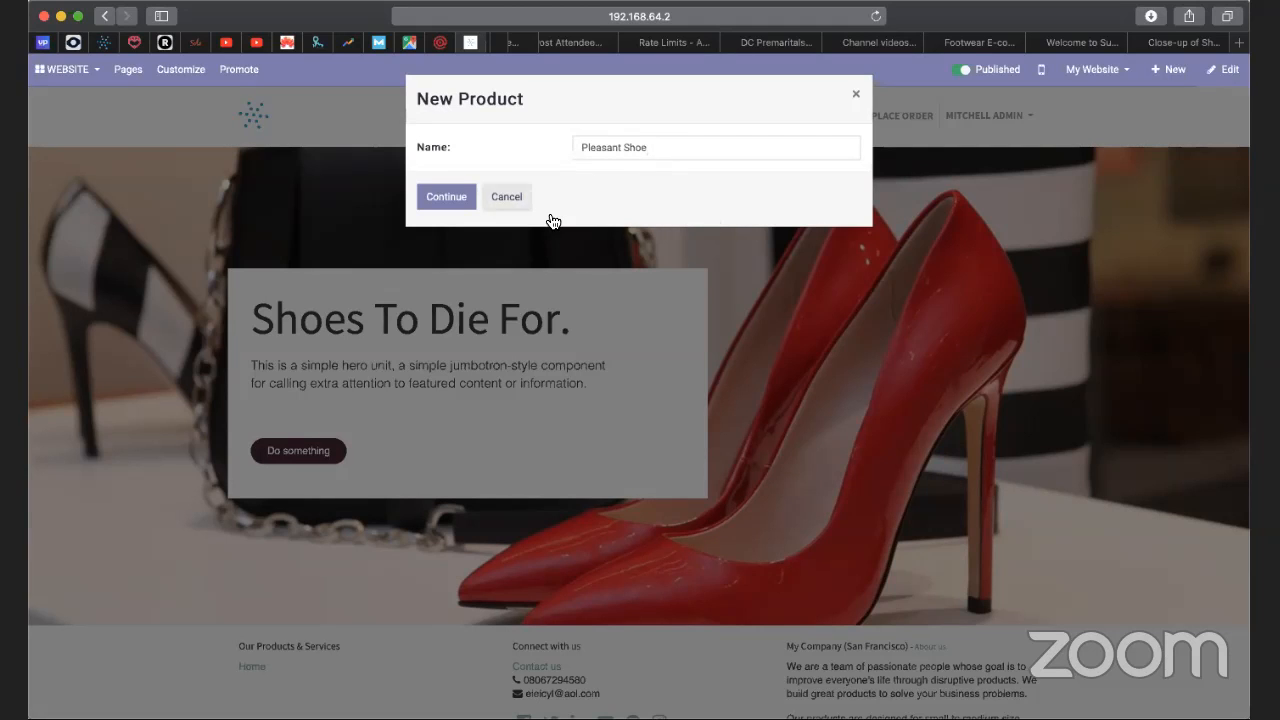
left_click(447, 197)
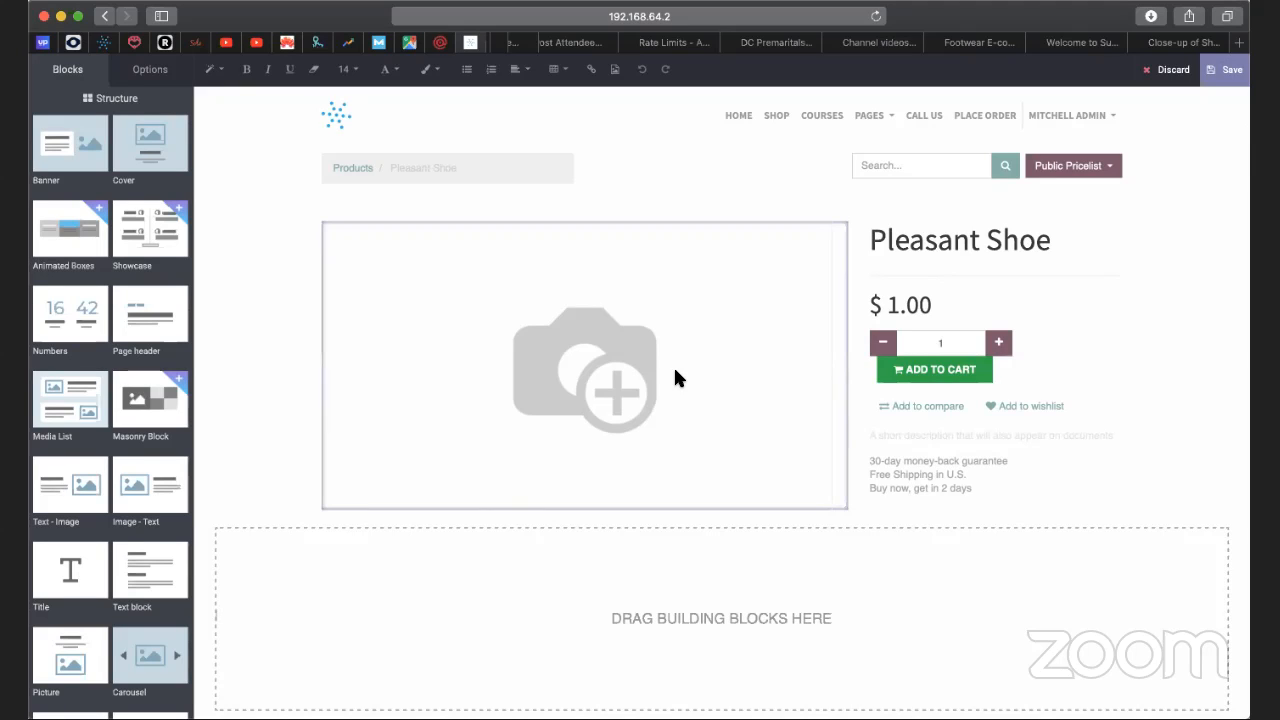
Switch to the Pexels page, go back to the shoes image results and open the photo of the blue lace-up shoes.
left_click(595, 370)
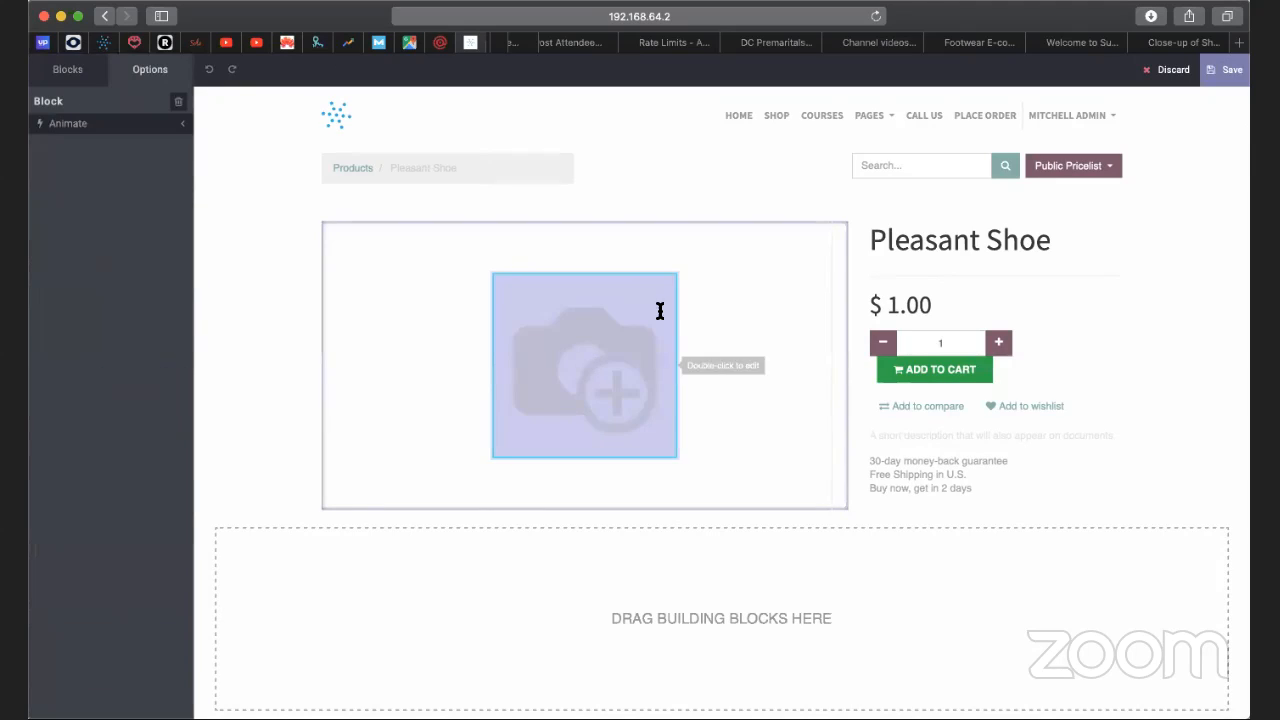
left_click(1165, 44)
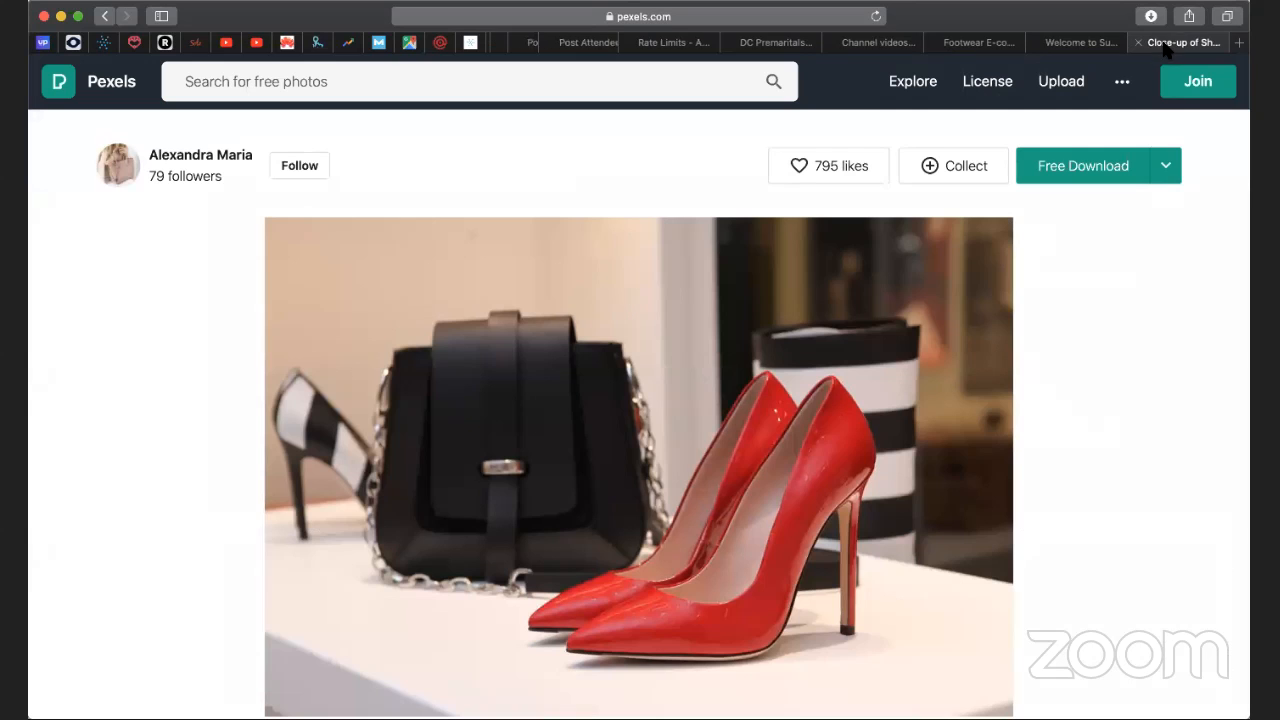
left_click(104, 16)
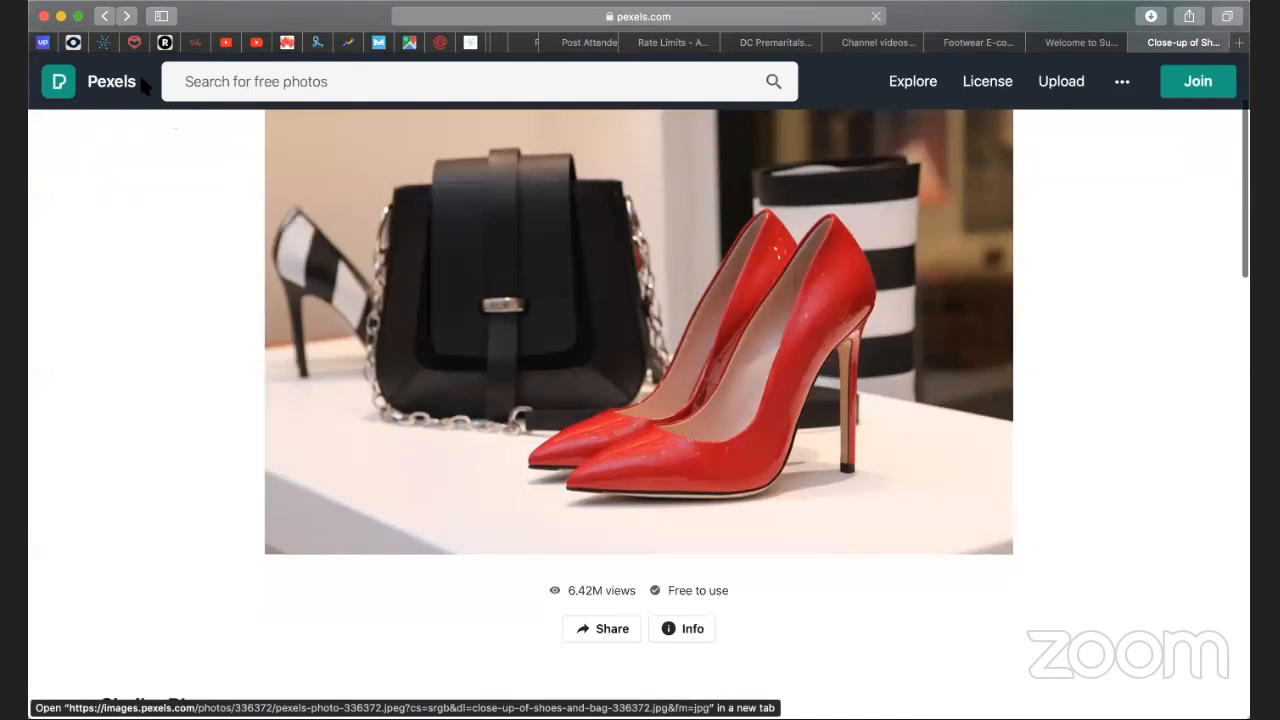
left_click(104, 16)
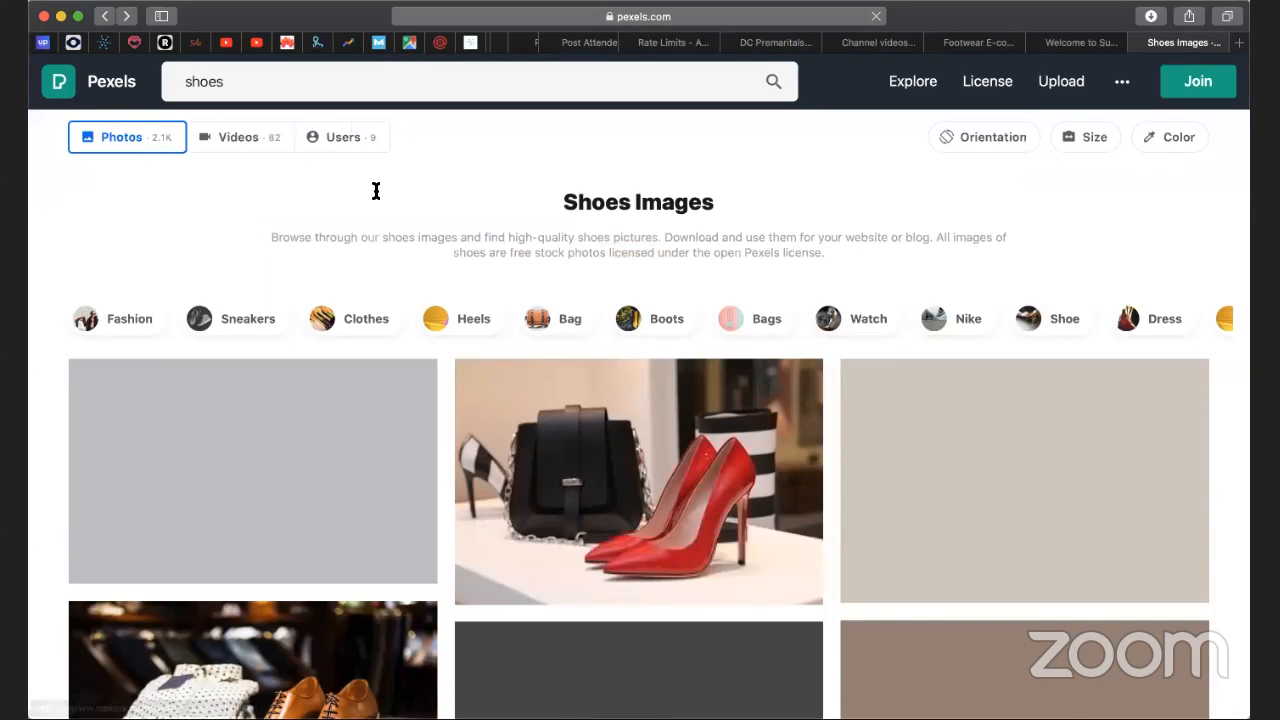
scroll(375, 189, "down", 3)
scroll(378, 220, "down", 3)
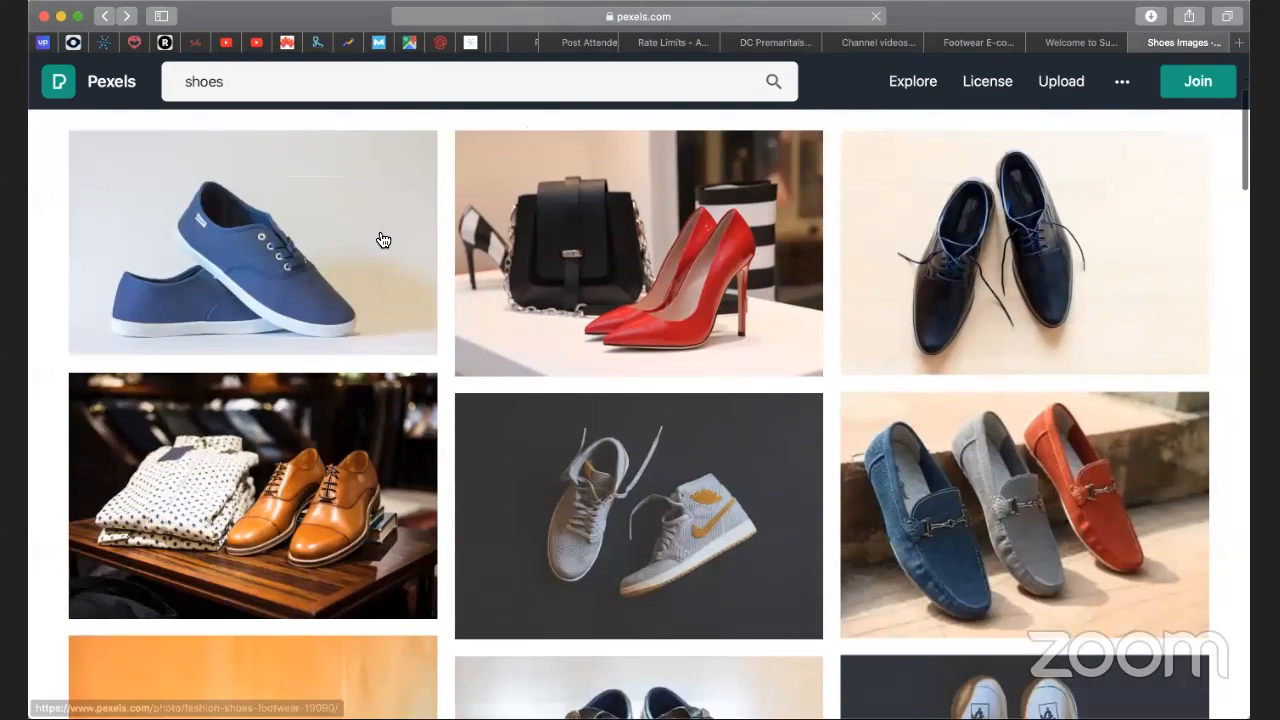
scroll(381, 238, "up", 2)
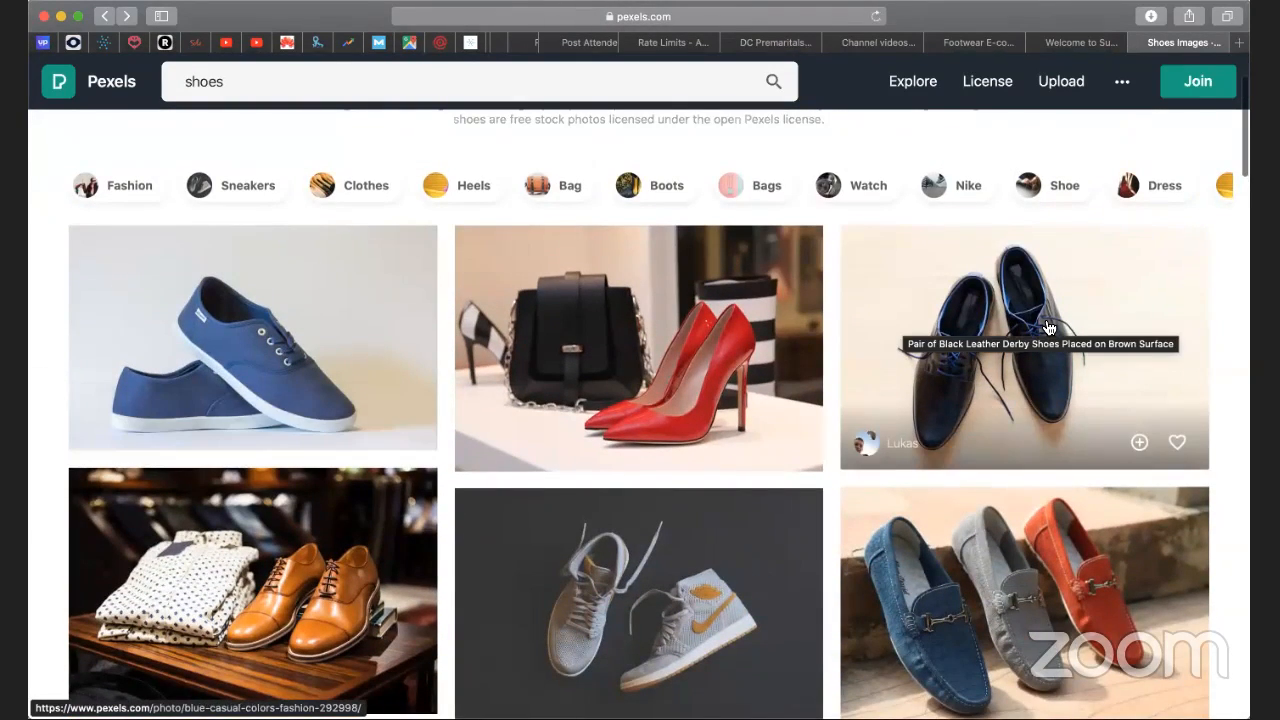
left_click(292, 338)
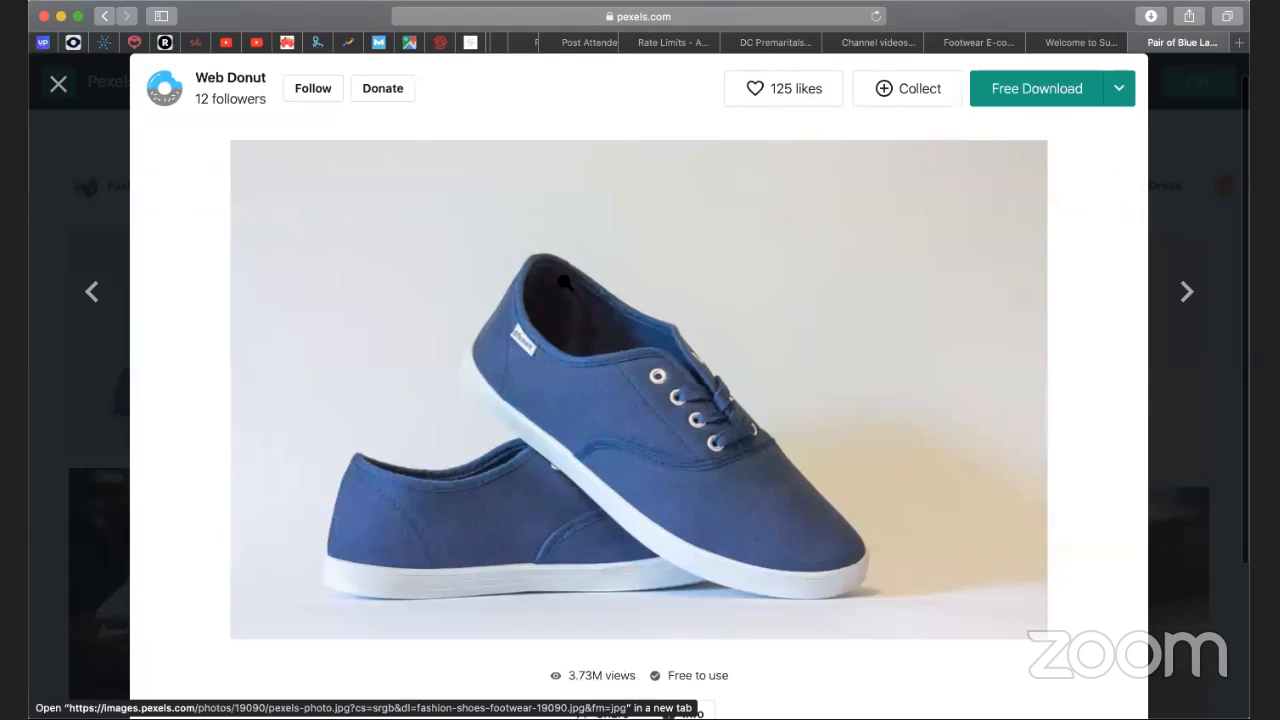
Download the blue shoes photo in Medium size (1280 x 781) to the Downloads folder.
left_click(1112, 88)
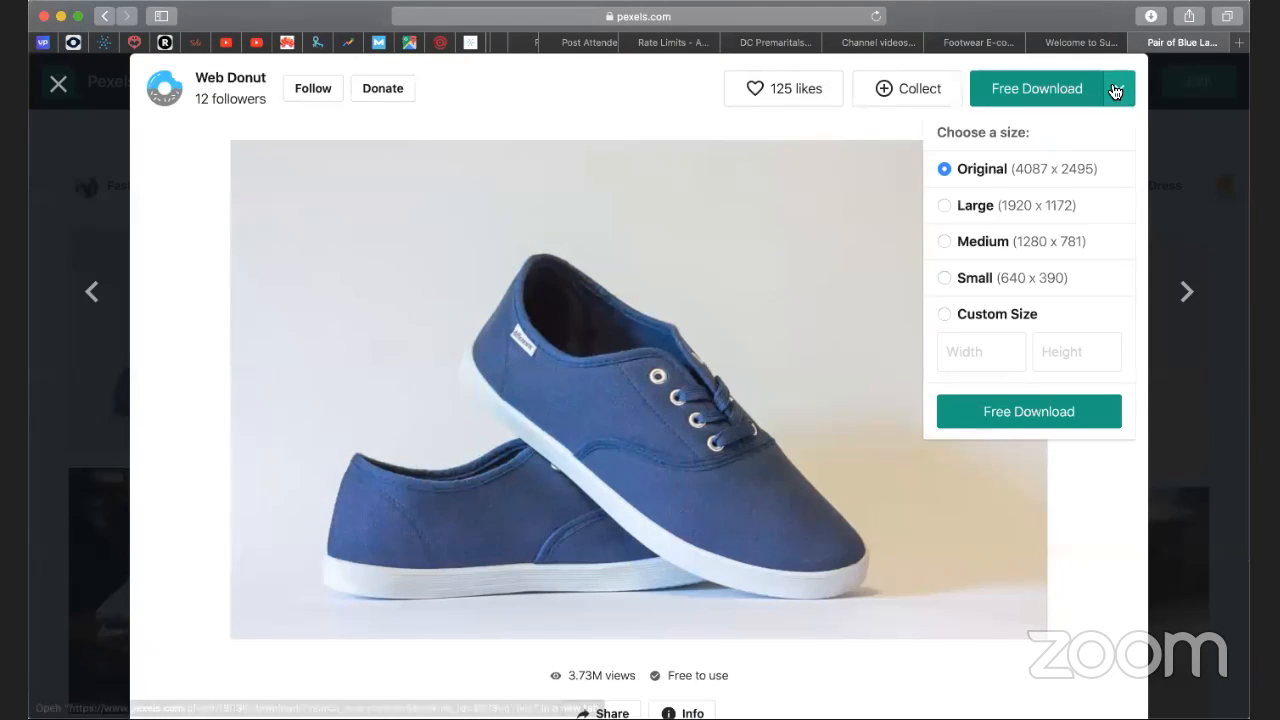
left_click(972, 279)
left_click(985, 243)
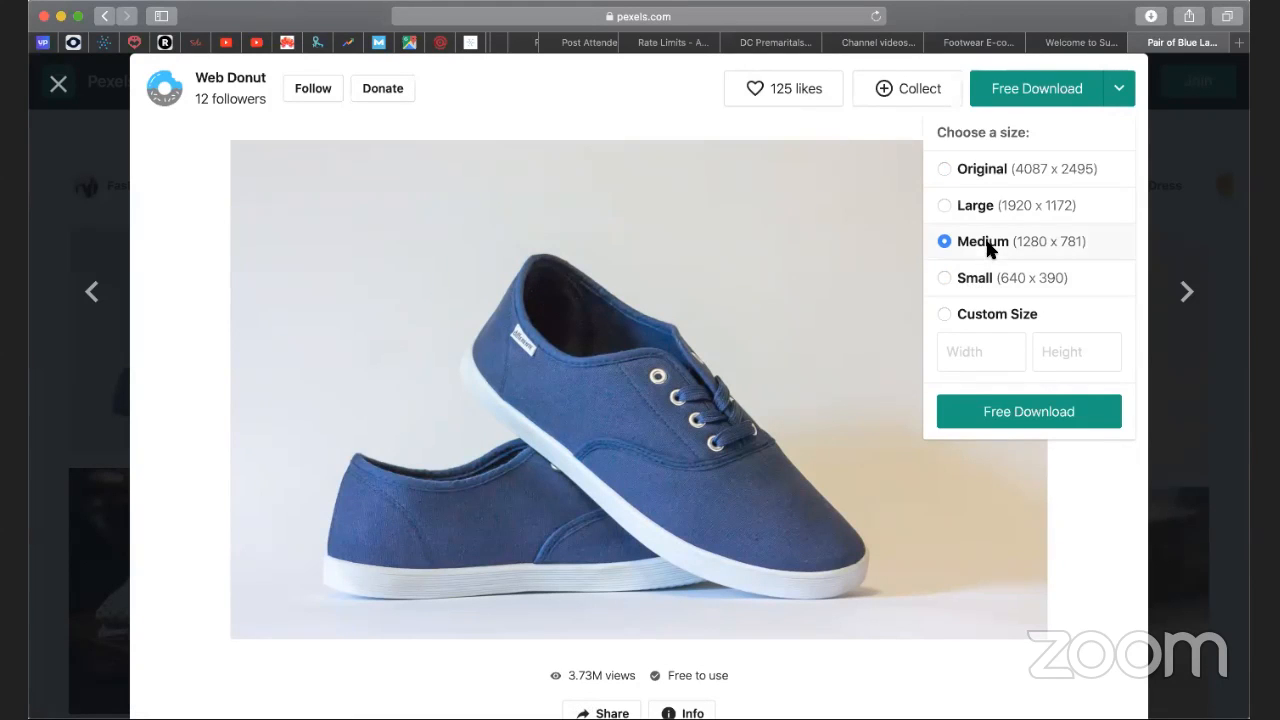
left_click(1043, 412)
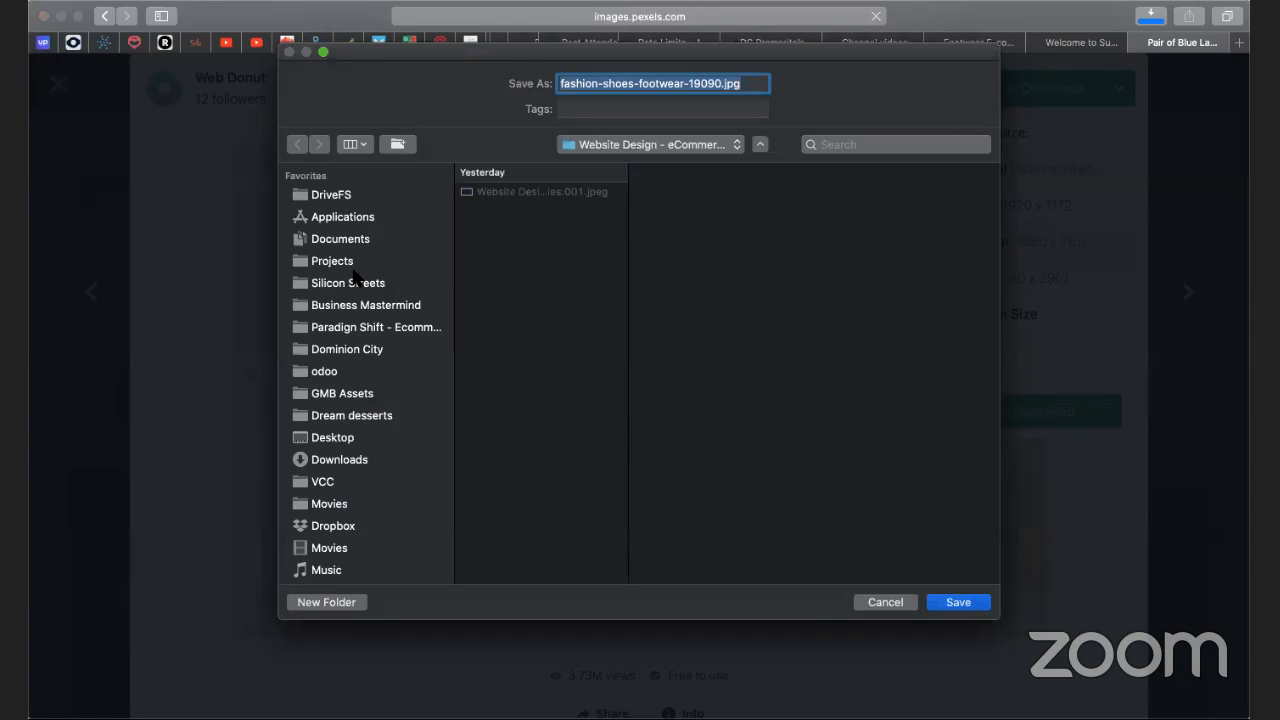
left_click(362, 459)
left_click(957, 602)
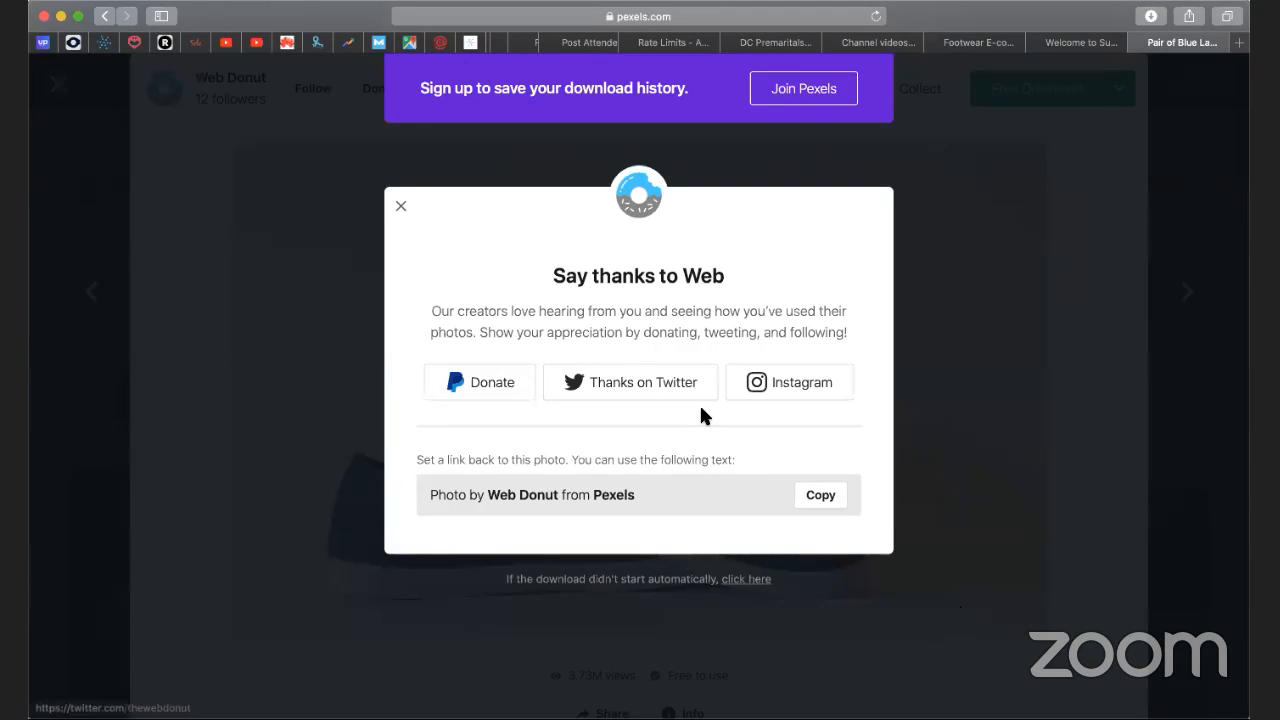
Back in the product page editor, replace the placeholder picture by uploading fashion-shoes-footwear-19090.jpg as an optimized image.
left_click(470, 43)
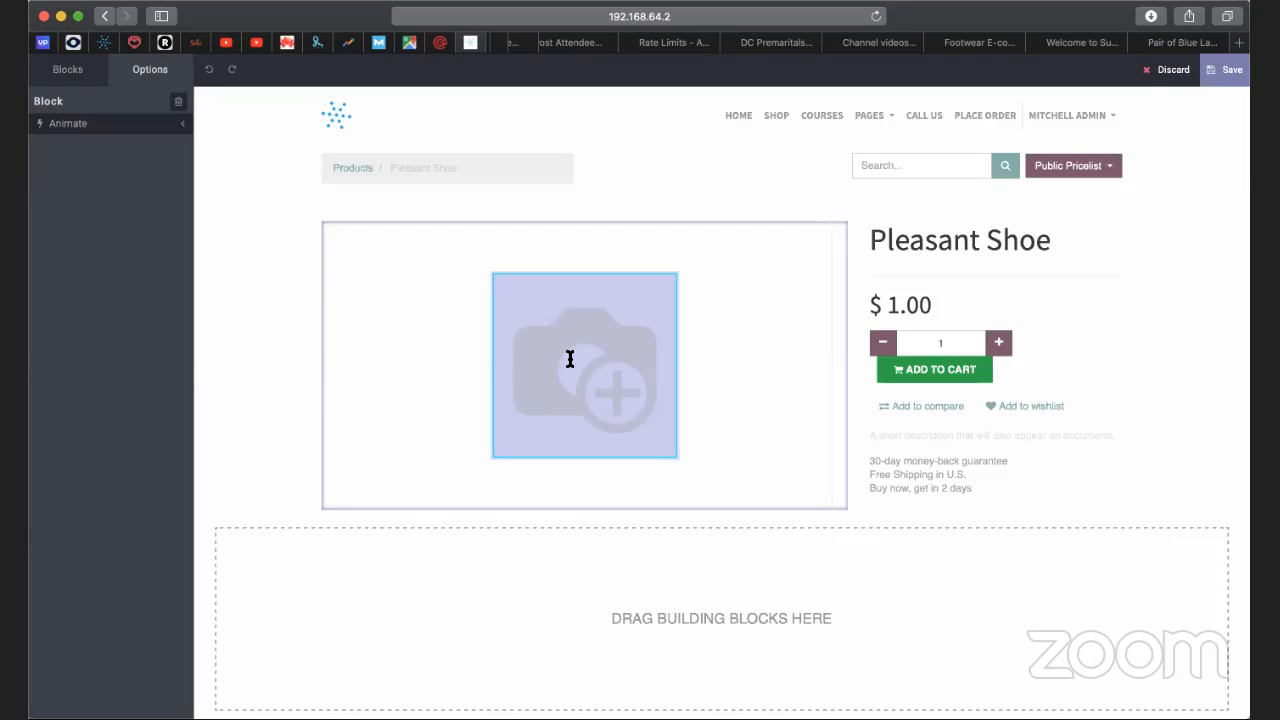
left_click(738, 349)
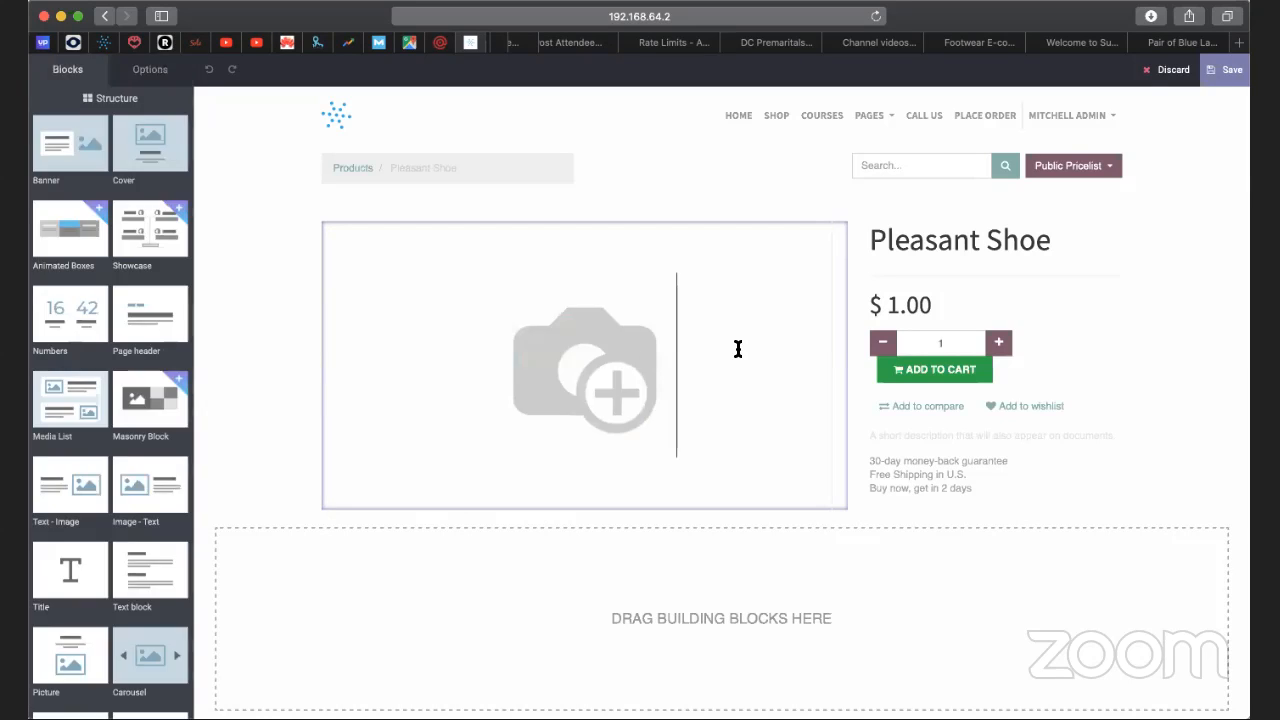
left_click(566, 358)
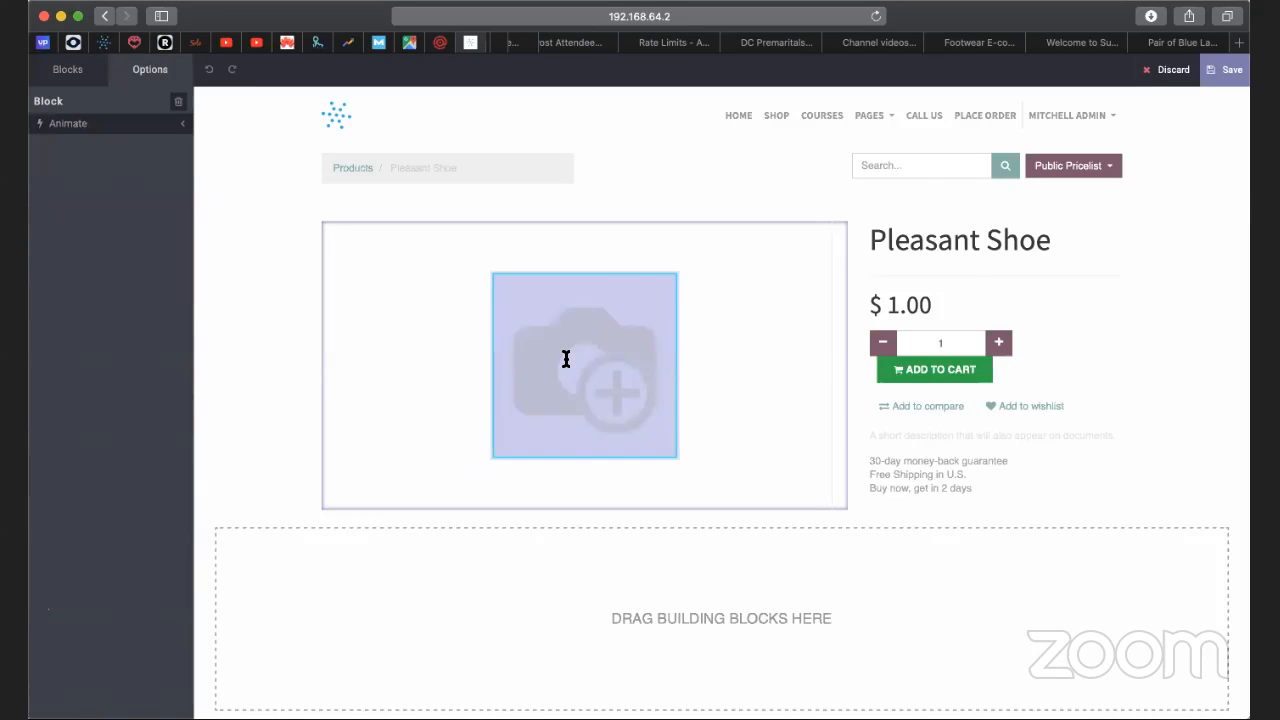
double_click(566, 358)
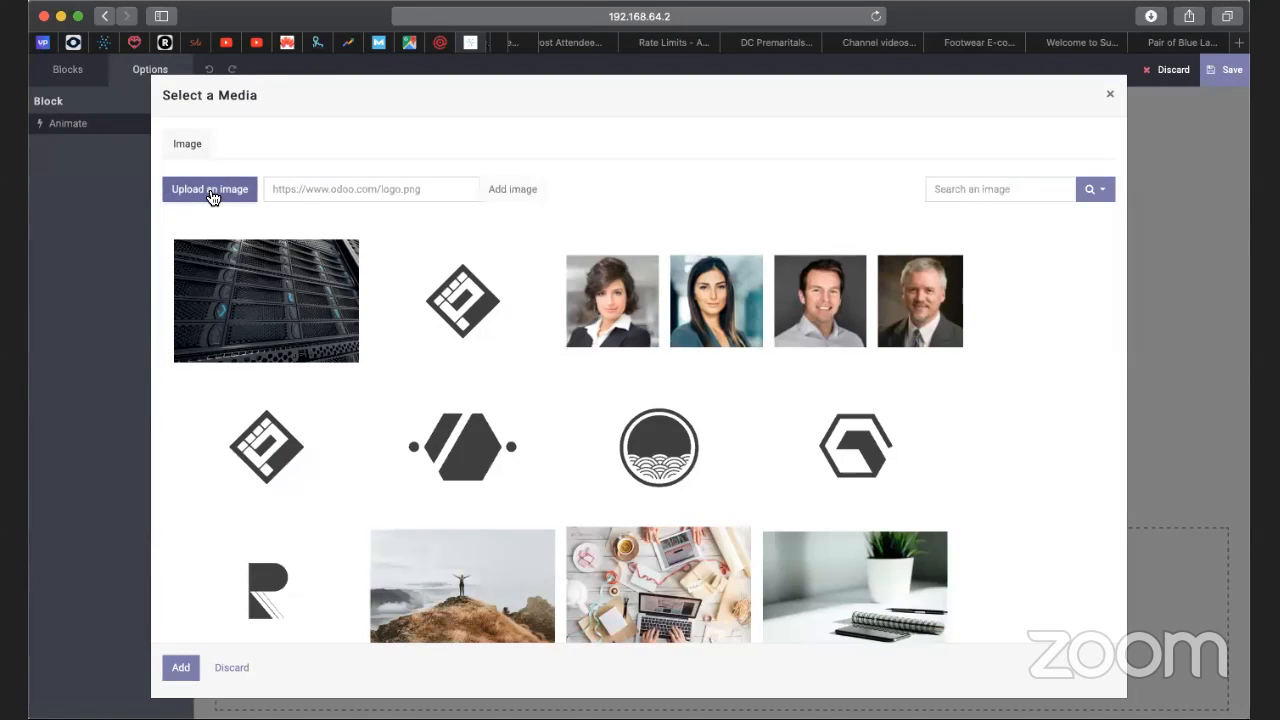
left_click(212, 197)
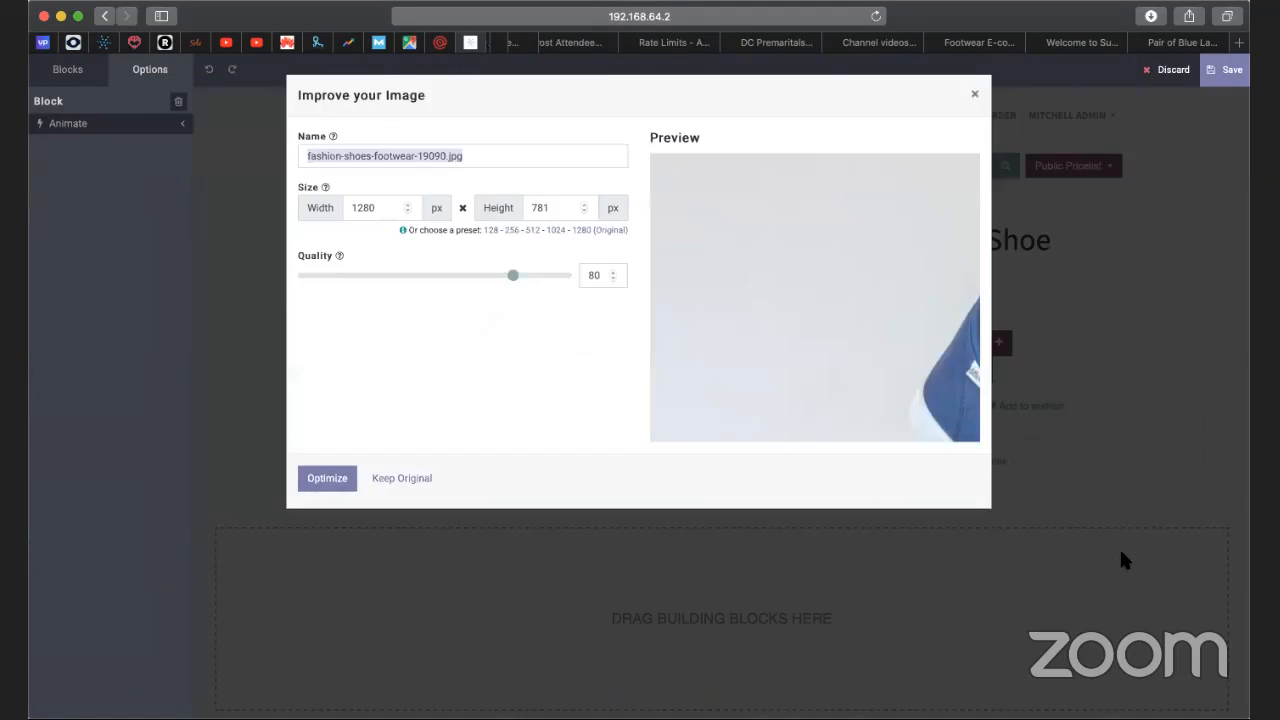
left_click(322, 478)
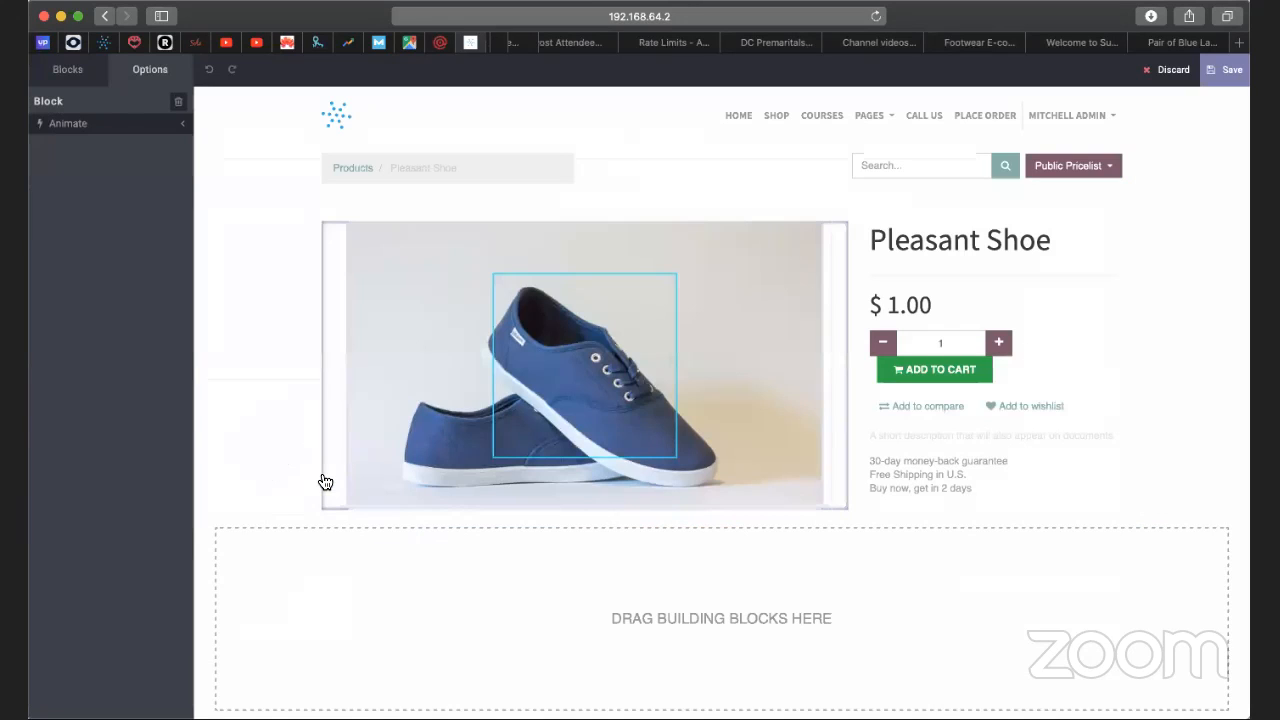
left_click(271, 481)
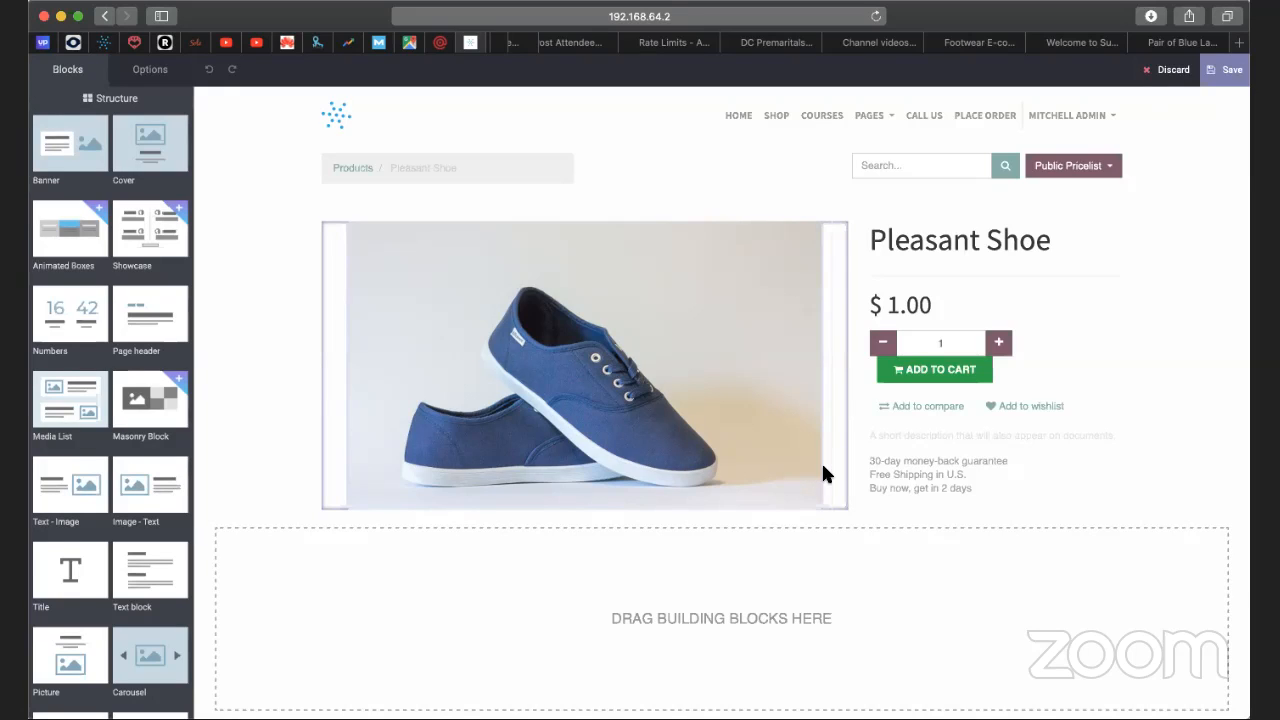
Set the Pleasant Shoe price to $31.00.
left_click(891, 306)
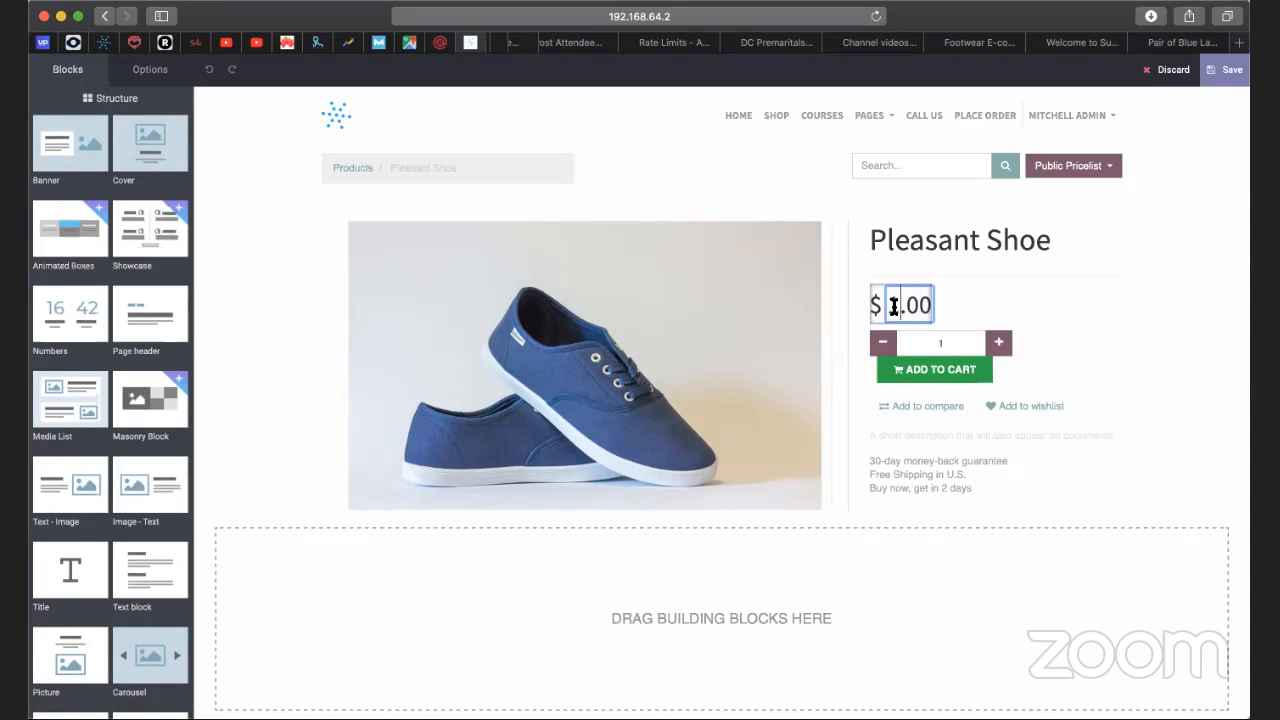
double_click(893, 306)
left_click(891, 307)
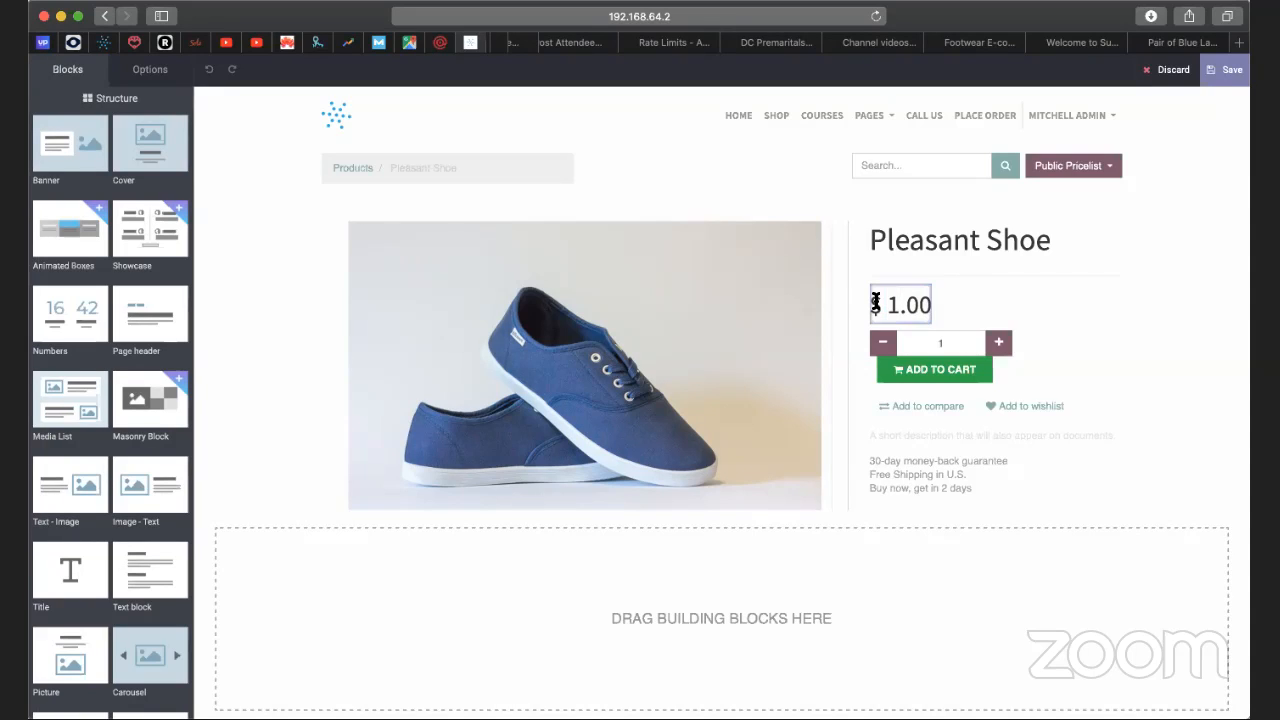
double_click(890, 307)
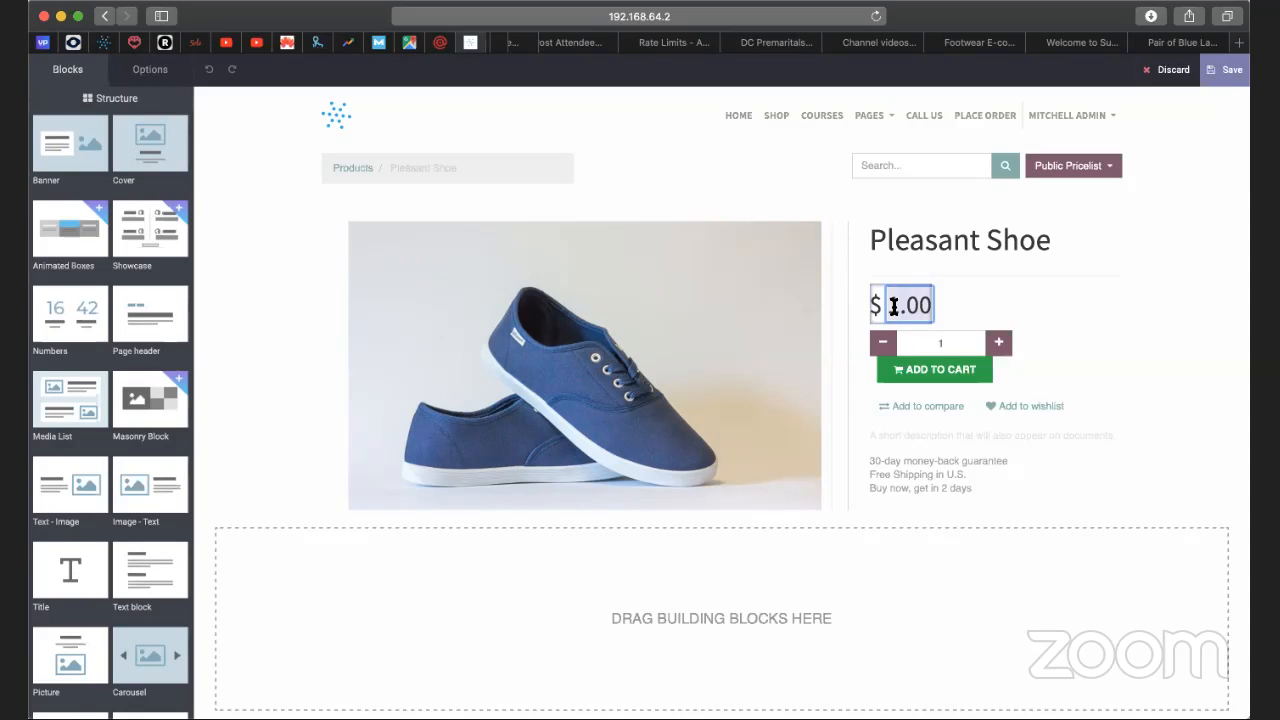
key("Left")
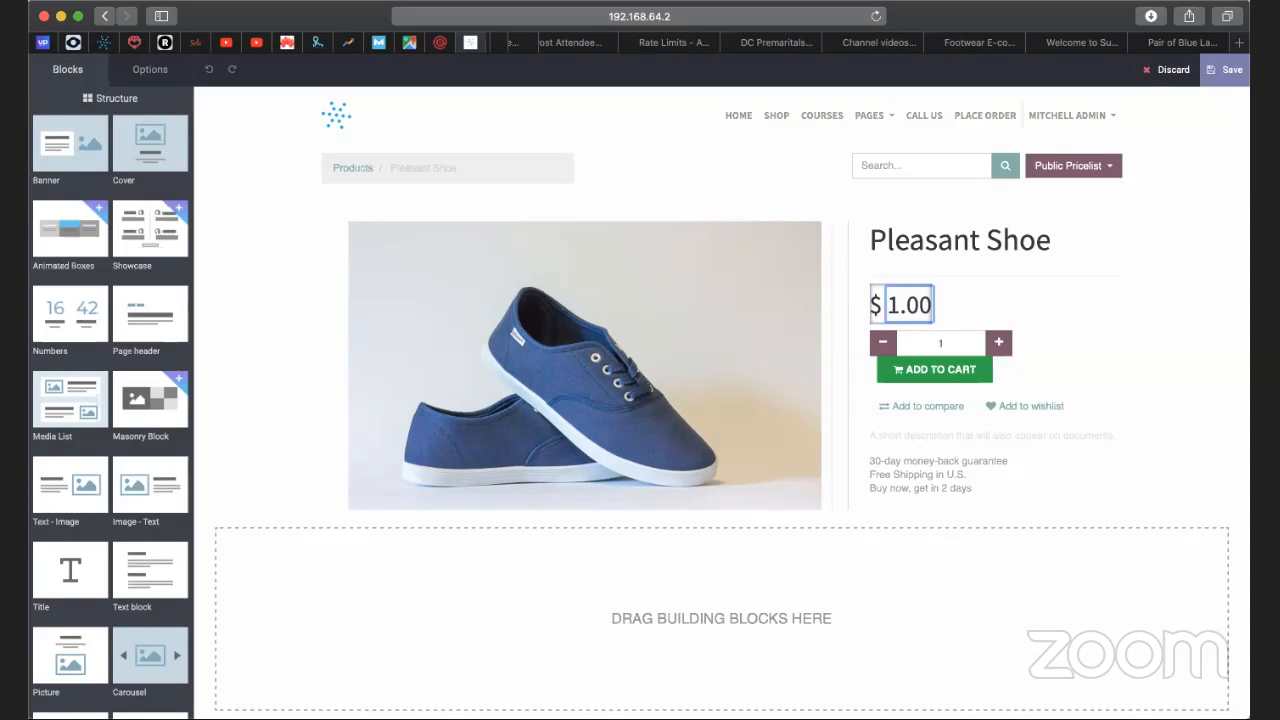
type("3")
Enter the short product description "This shoe fits your feet like a glove.".
left_click(1006, 435)
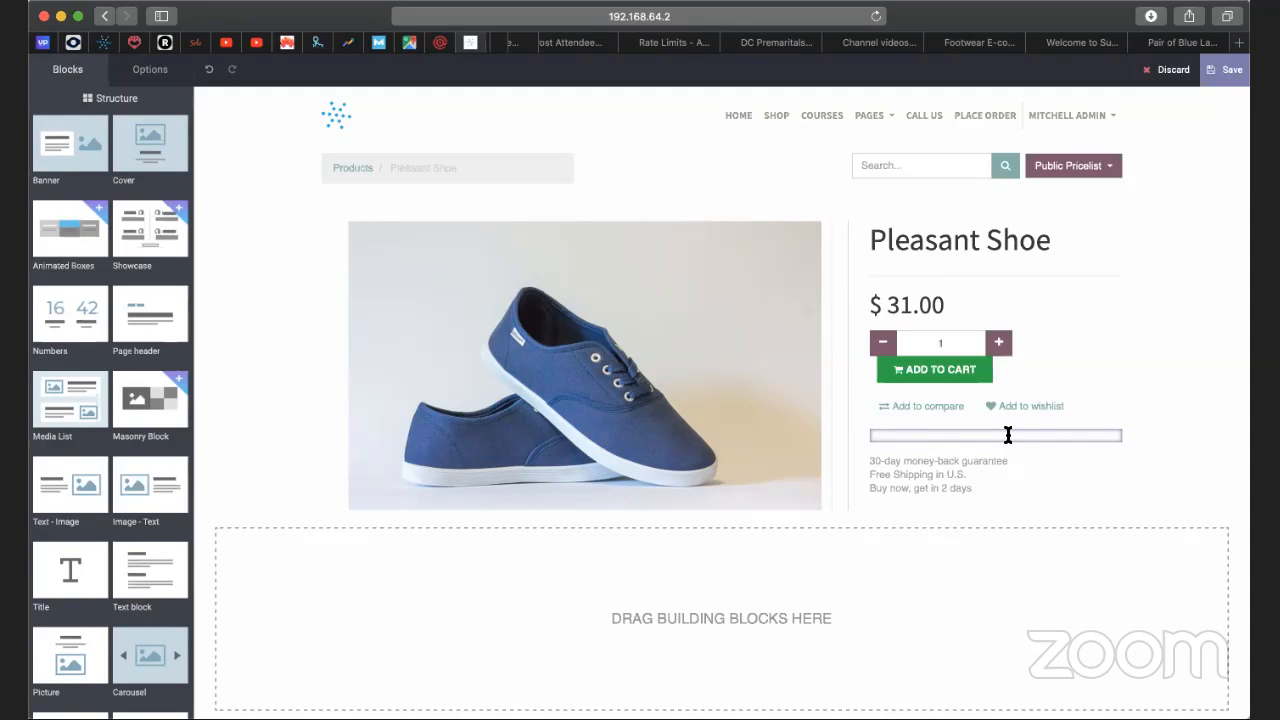
type("This shoe fits your feet like a glove.")
left_click(1157, 415)
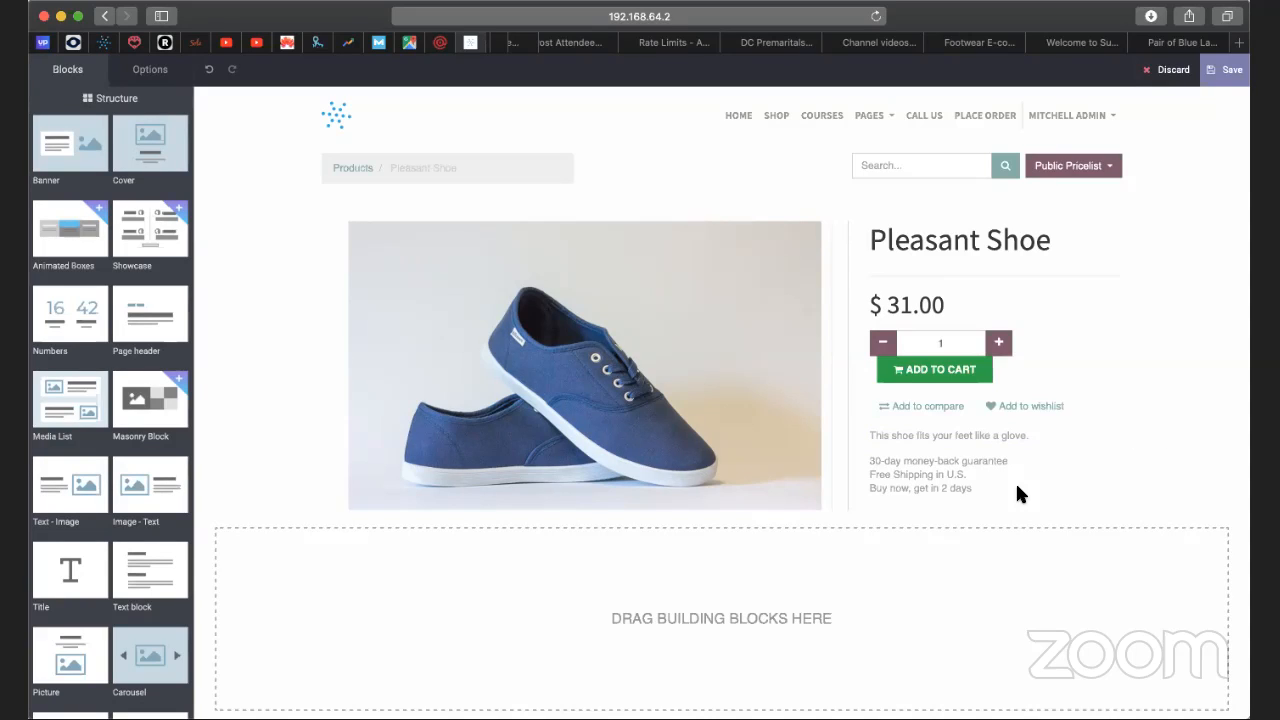
Change the money-back guarantee in the sales terms to 20 days.
left_click(928, 461)
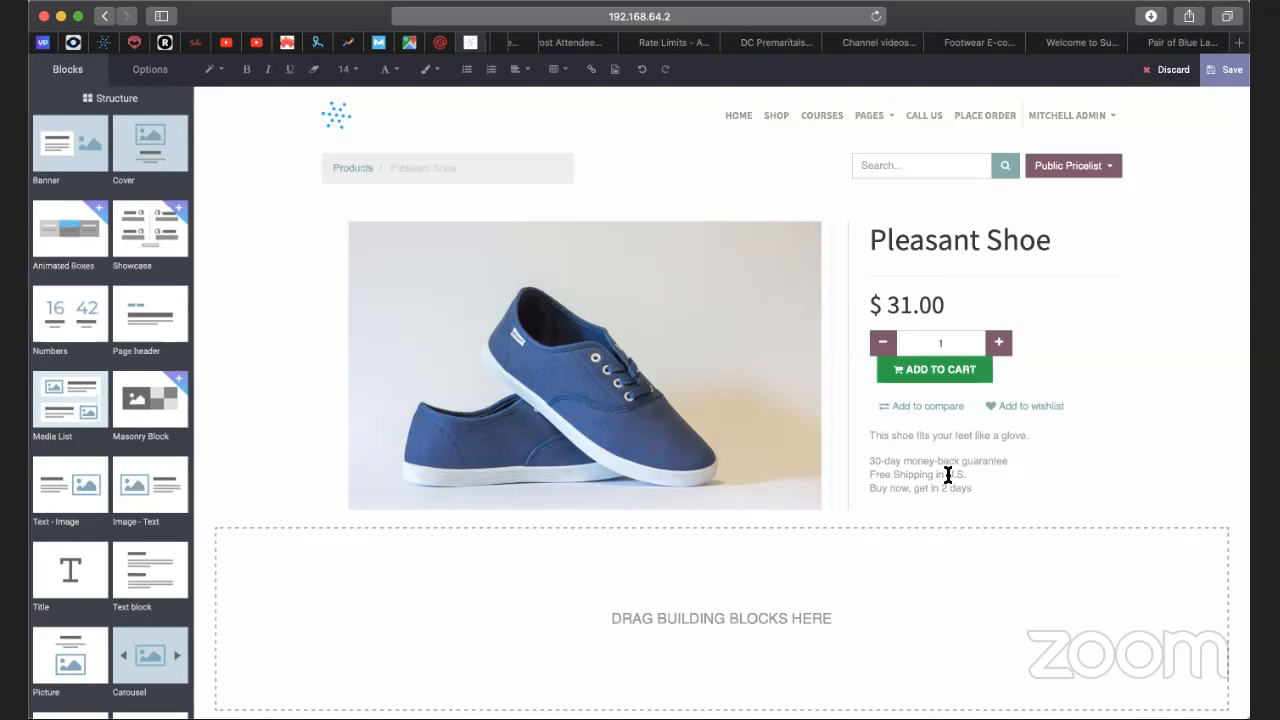
left_click_drag(946, 475, 965, 473)
left_click(884, 461)
key("BackSpace")
type("2")
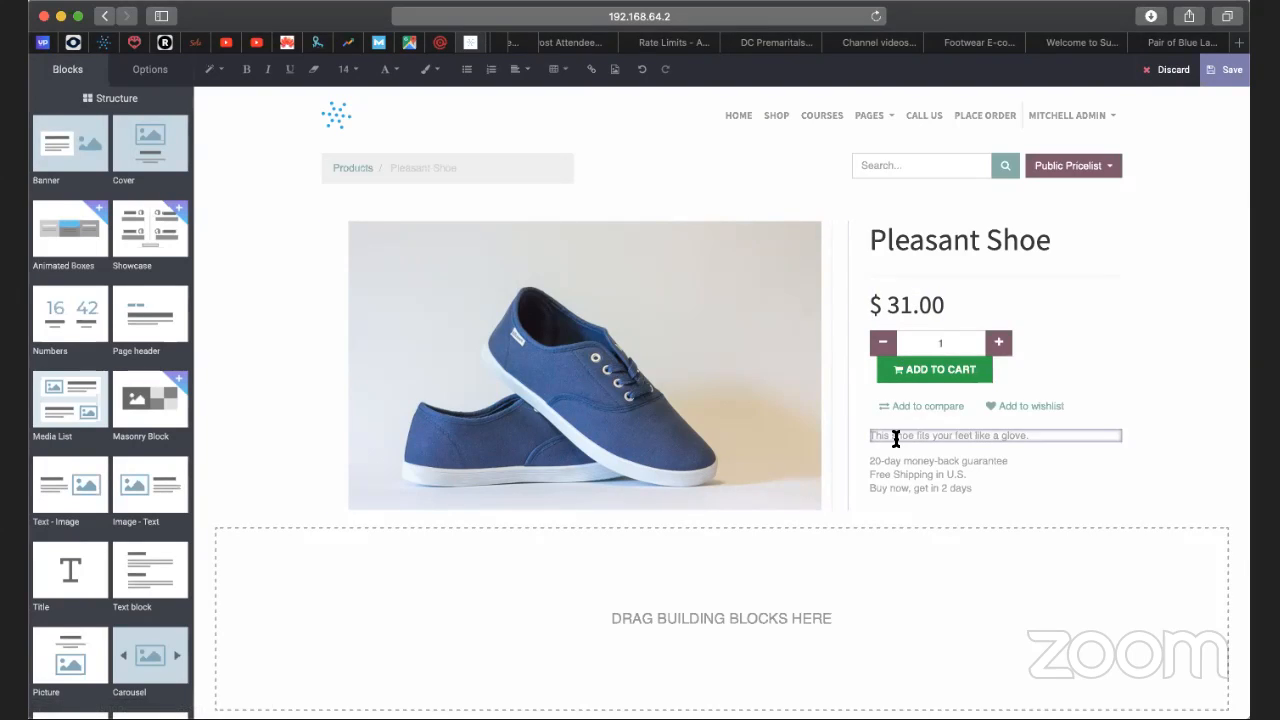
Save the edited product page and publish the product on the website.
left_click(1216, 72)
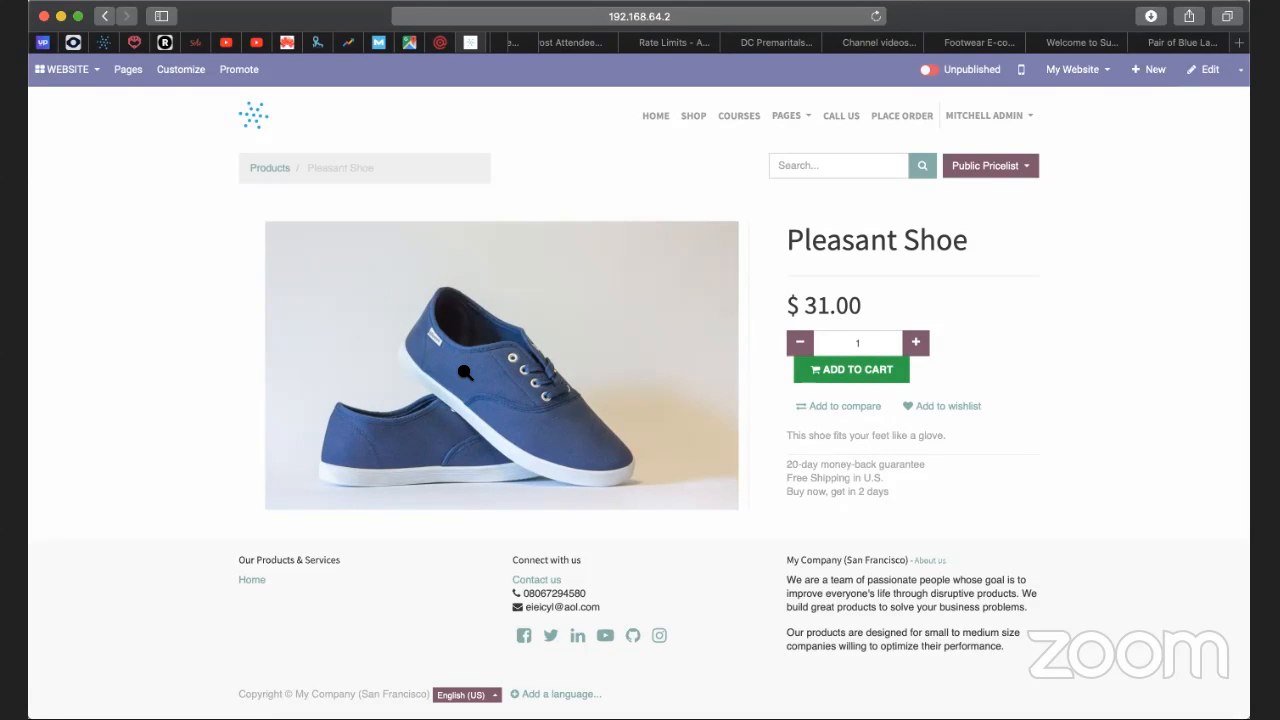
left_click(965, 77)
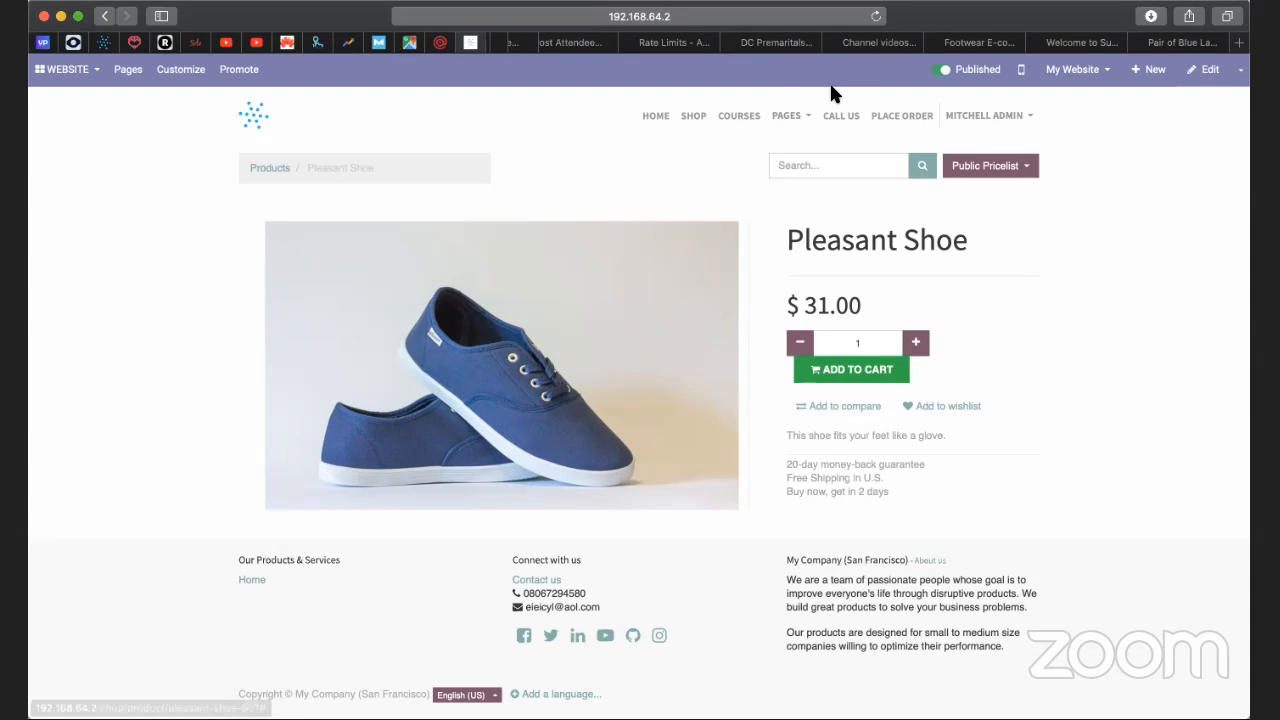
Open the SEO optimization for the product page, add the keywords "shoe seller in new york" and "comfy shoe", and review the social preview.
left_click(246, 80)
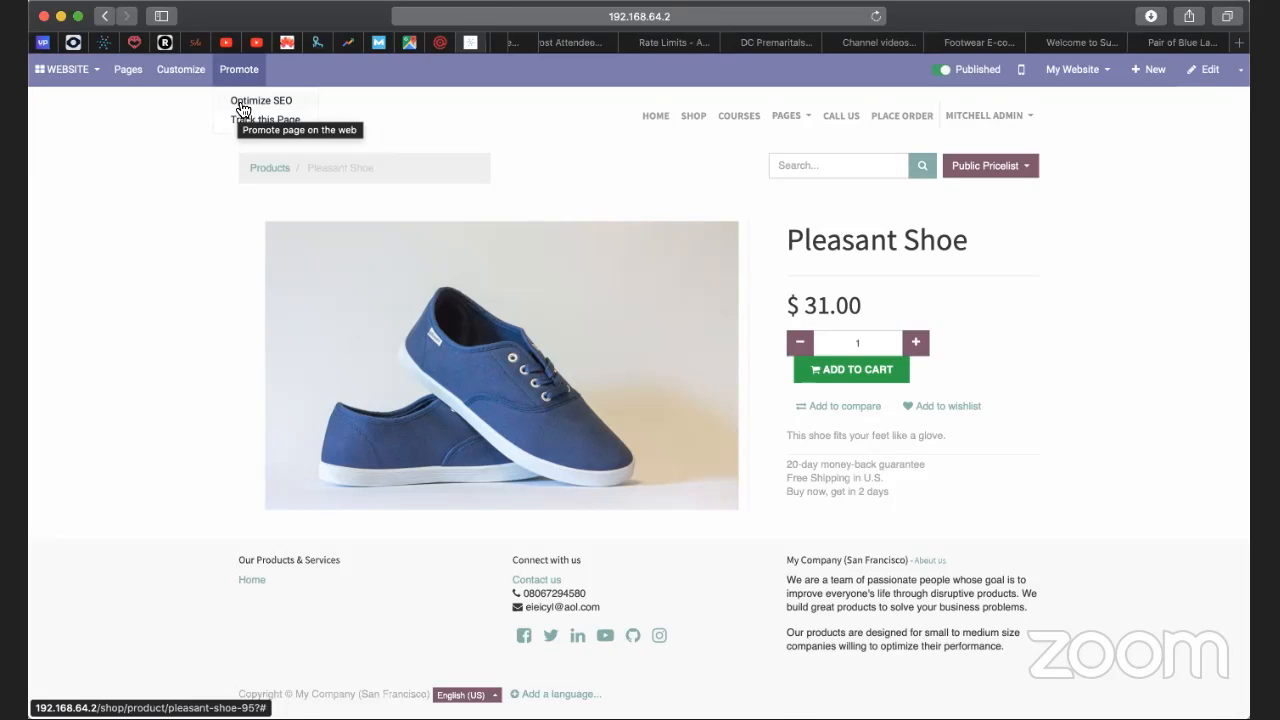
left_click(242, 104)
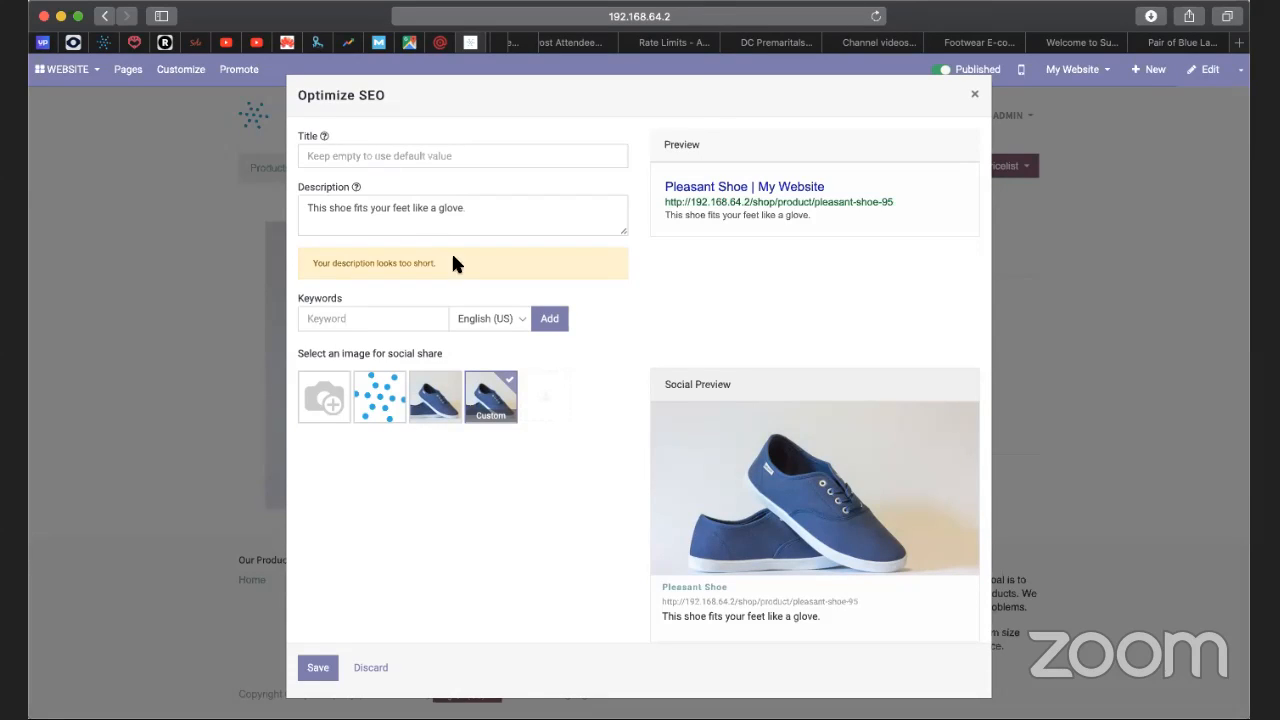
left_click(420, 152)
left_click(396, 322)
type("shoe seller in New York")
key("Return")
type("comfy shoe")
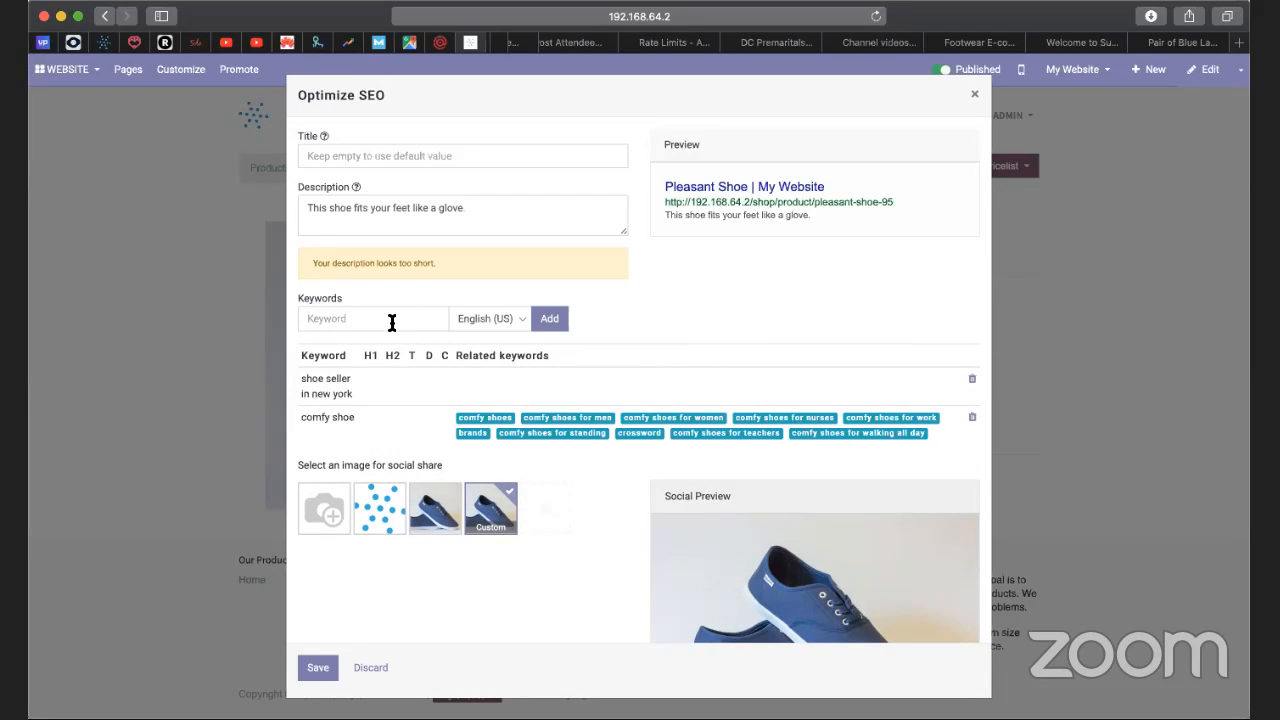
scroll(490, 435, "down", 3)
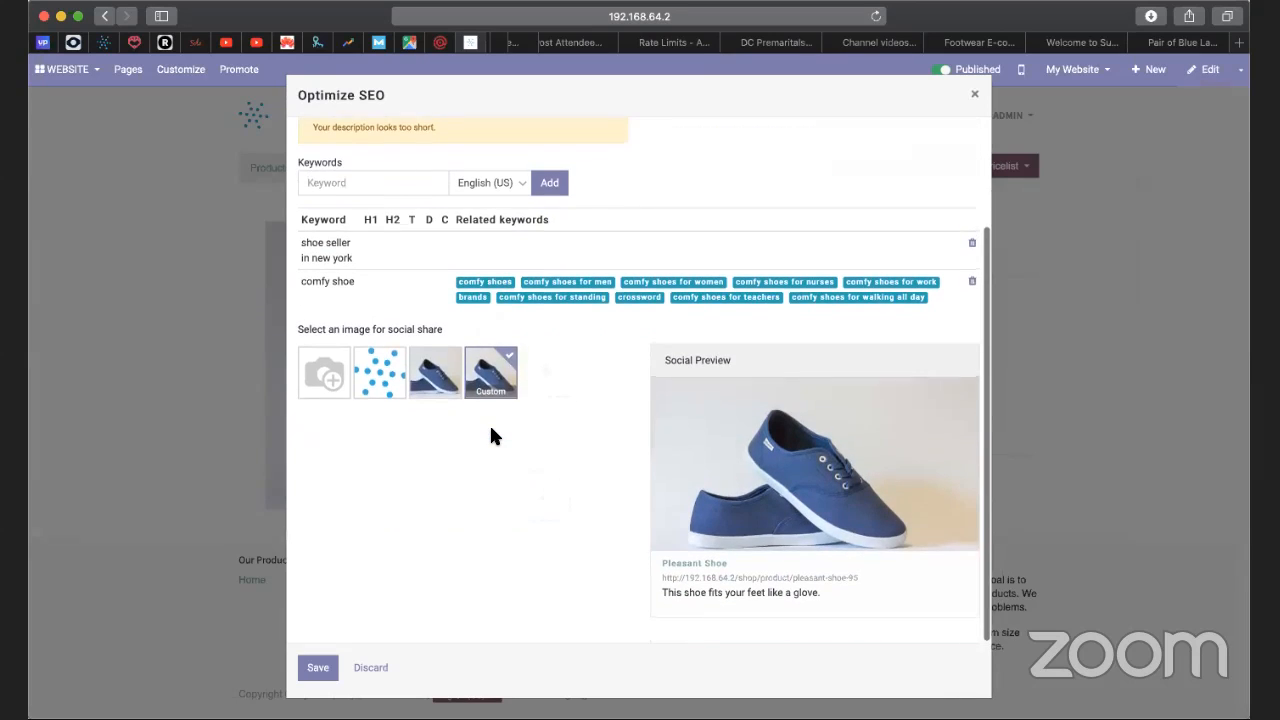
scroll(490, 435, "up", 3)
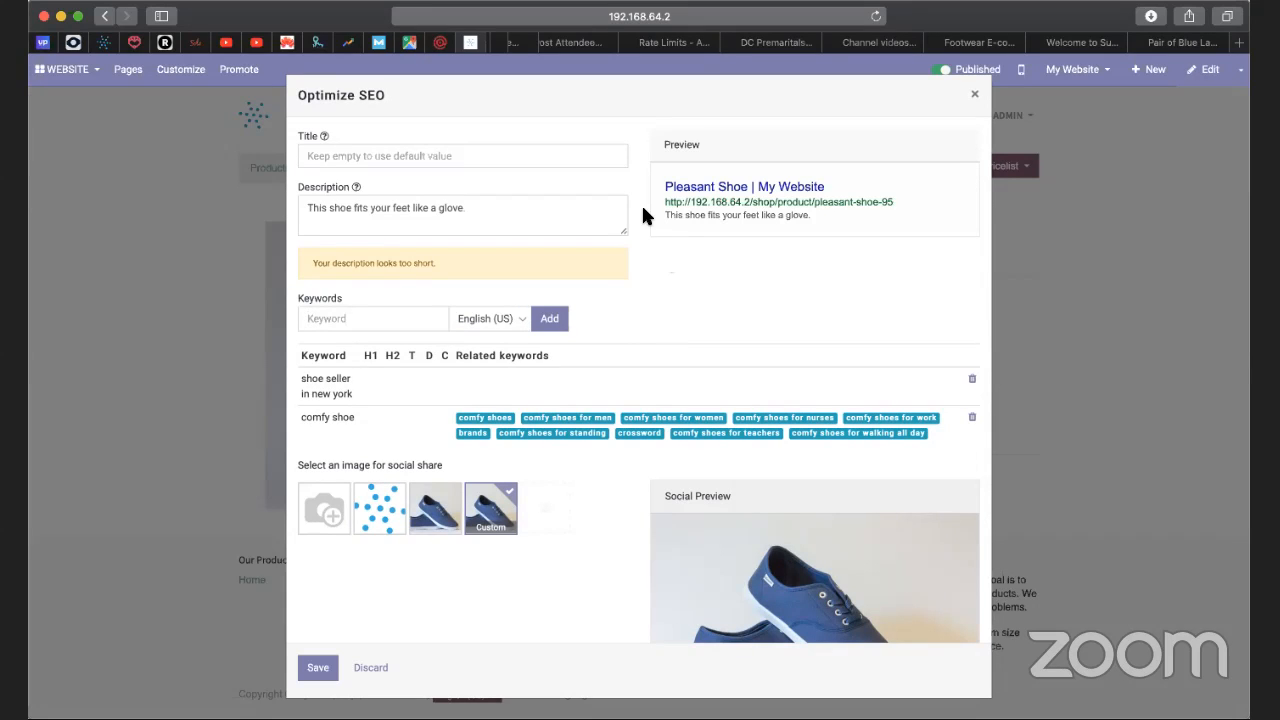
Review the search and social previews of the Pleasant Shoe page and save the SEO settings.
scroll(630, 335, "down", 3)
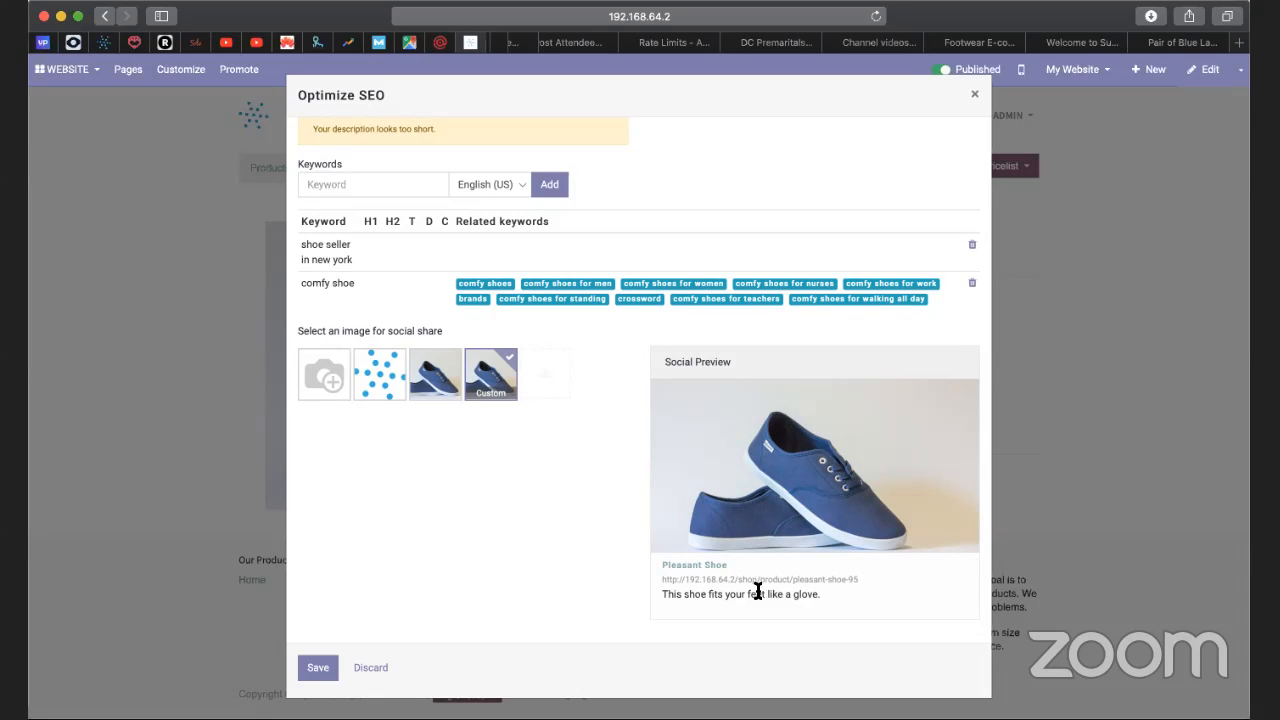
scroll(591, 551, "up", 2)
scroll(591, 551, "down", 1)
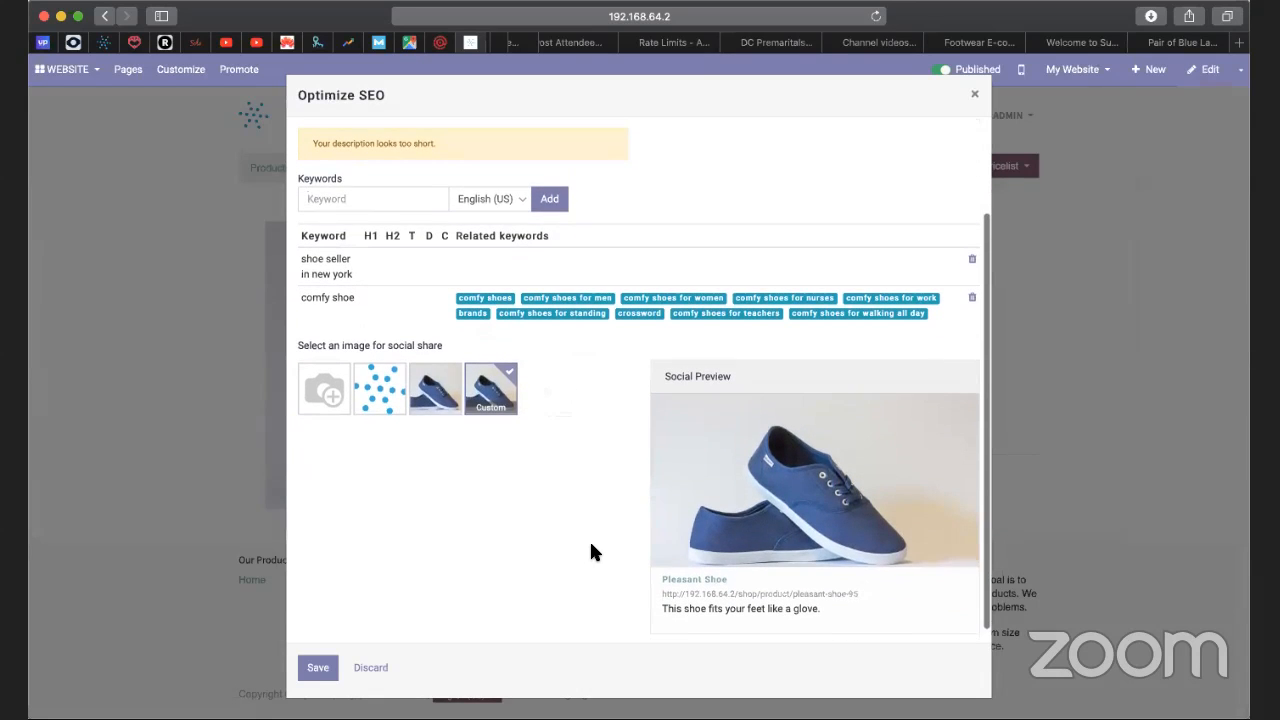
scroll(591, 551, "down", 1)
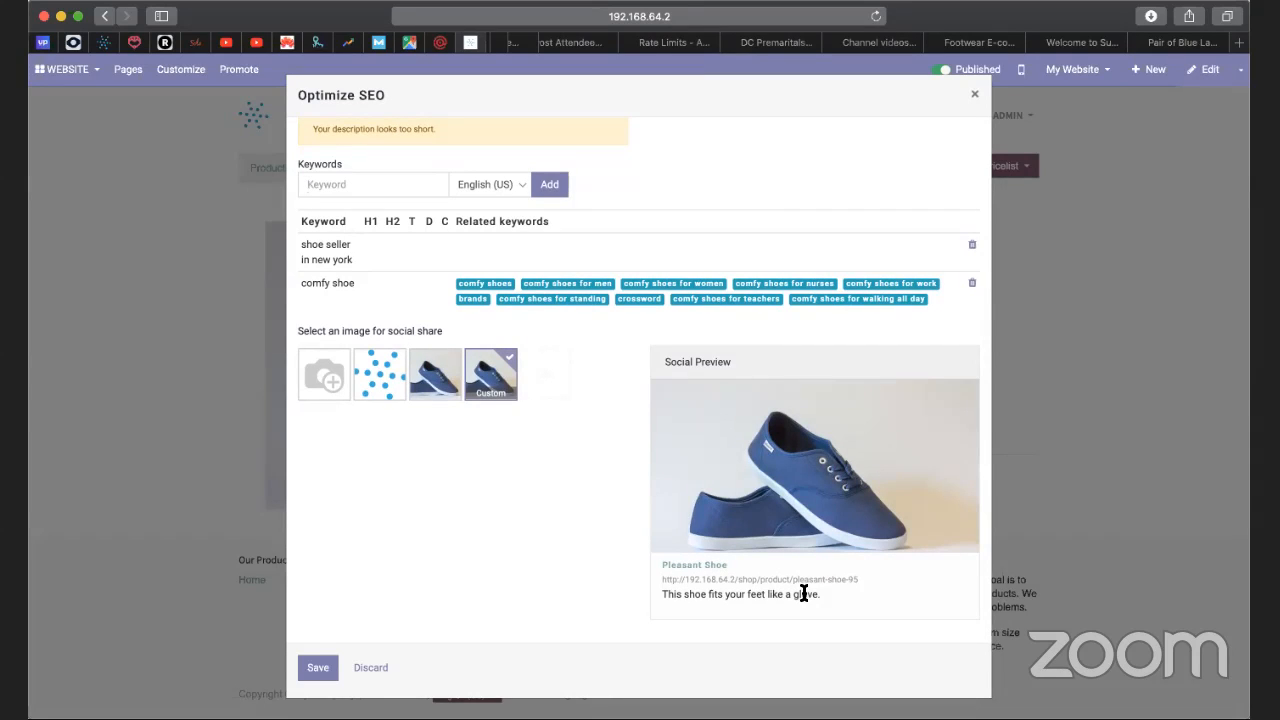
scroll(615, 570, "up", 3)
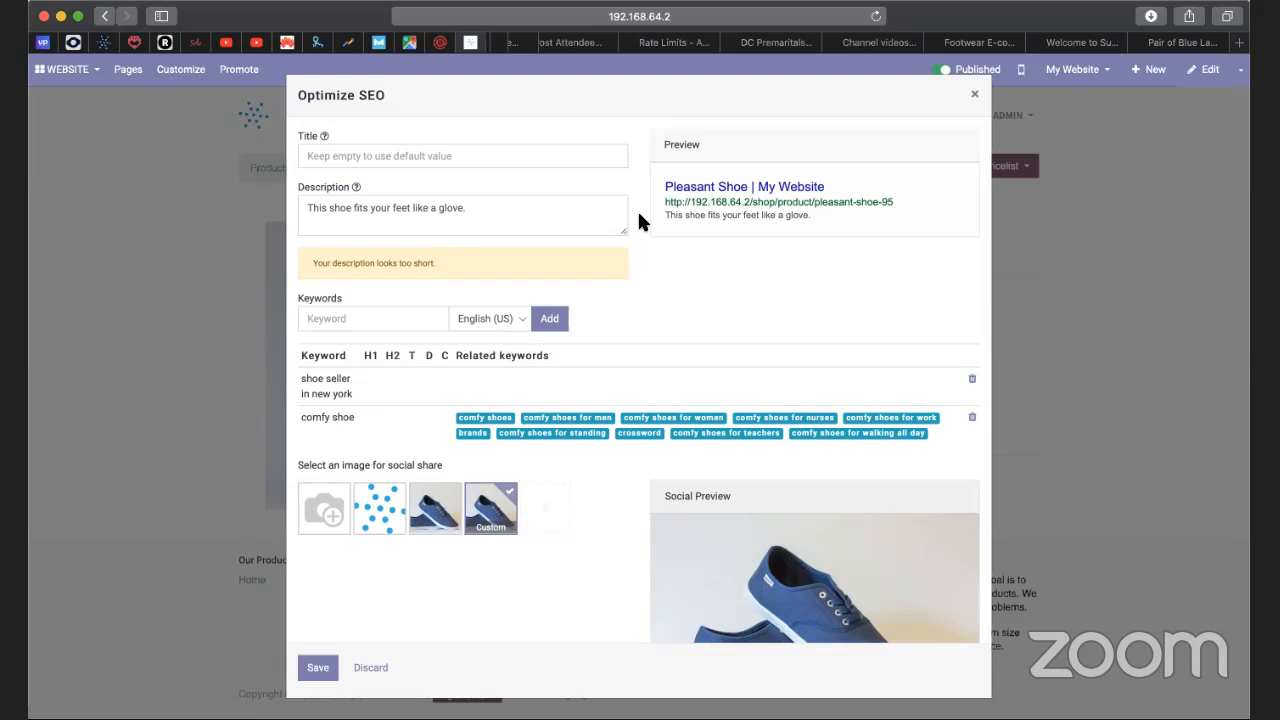
left_click(317, 668)
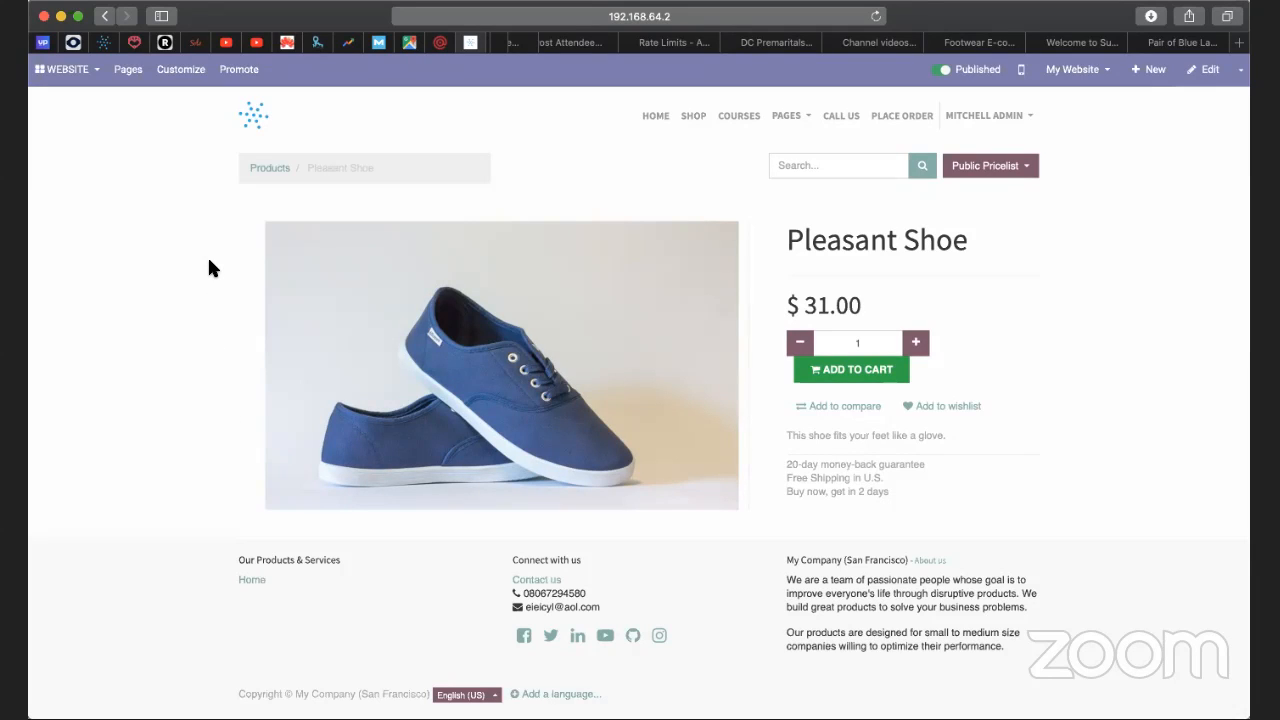
Open link tracking for the product page and trim the tracked URL so it ends in "pleasant-shoe-95".
left_click(238, 72)
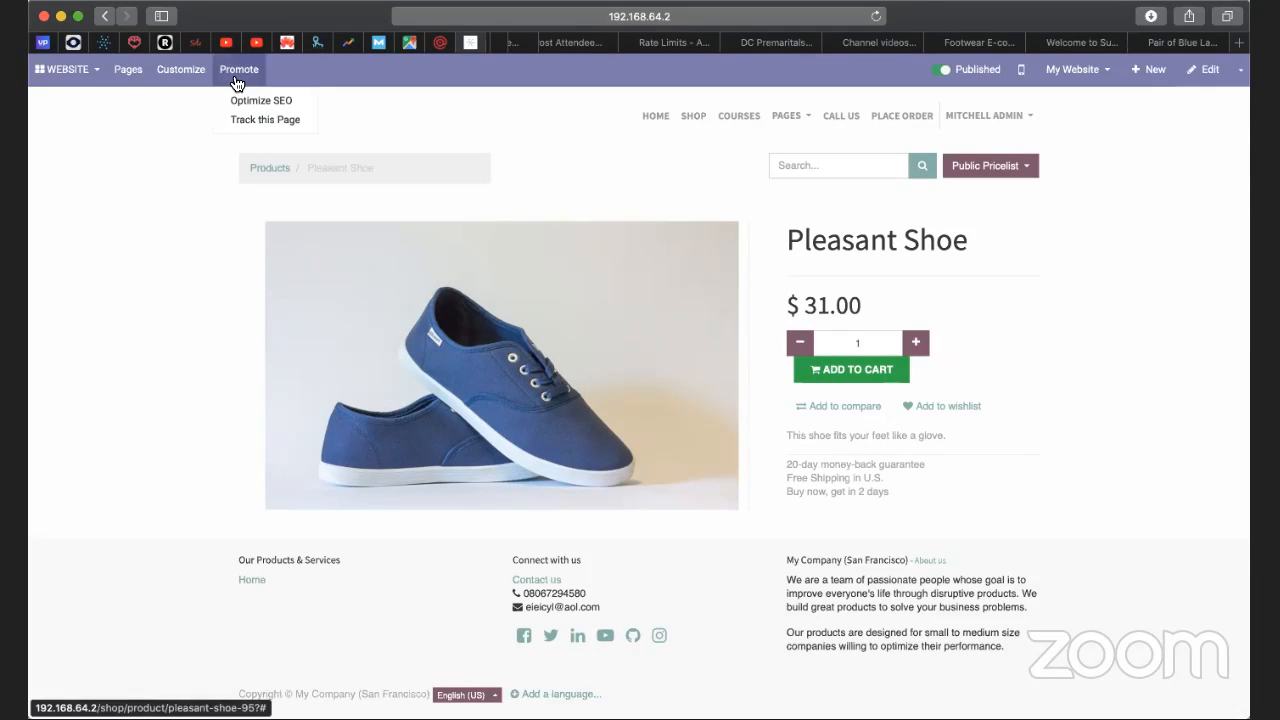
left_click(239, 122)
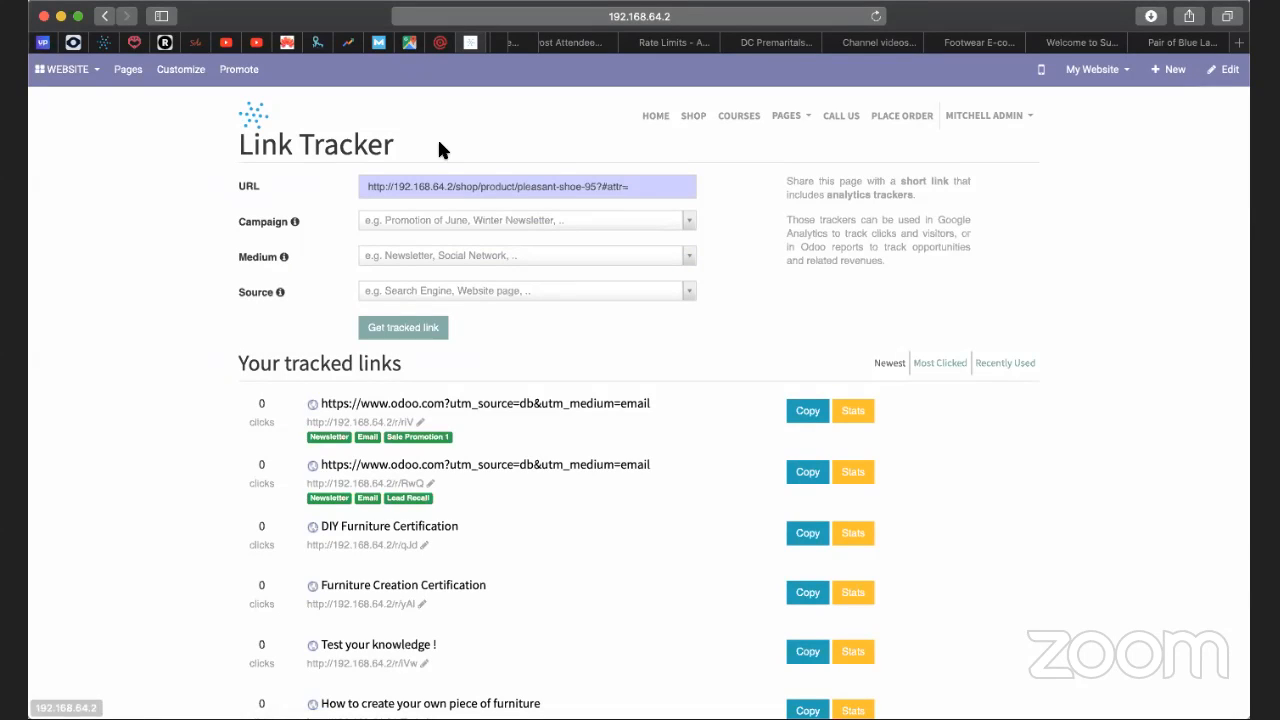
left_click_drag(596, 187, 654, 186)
key("BackSpace")
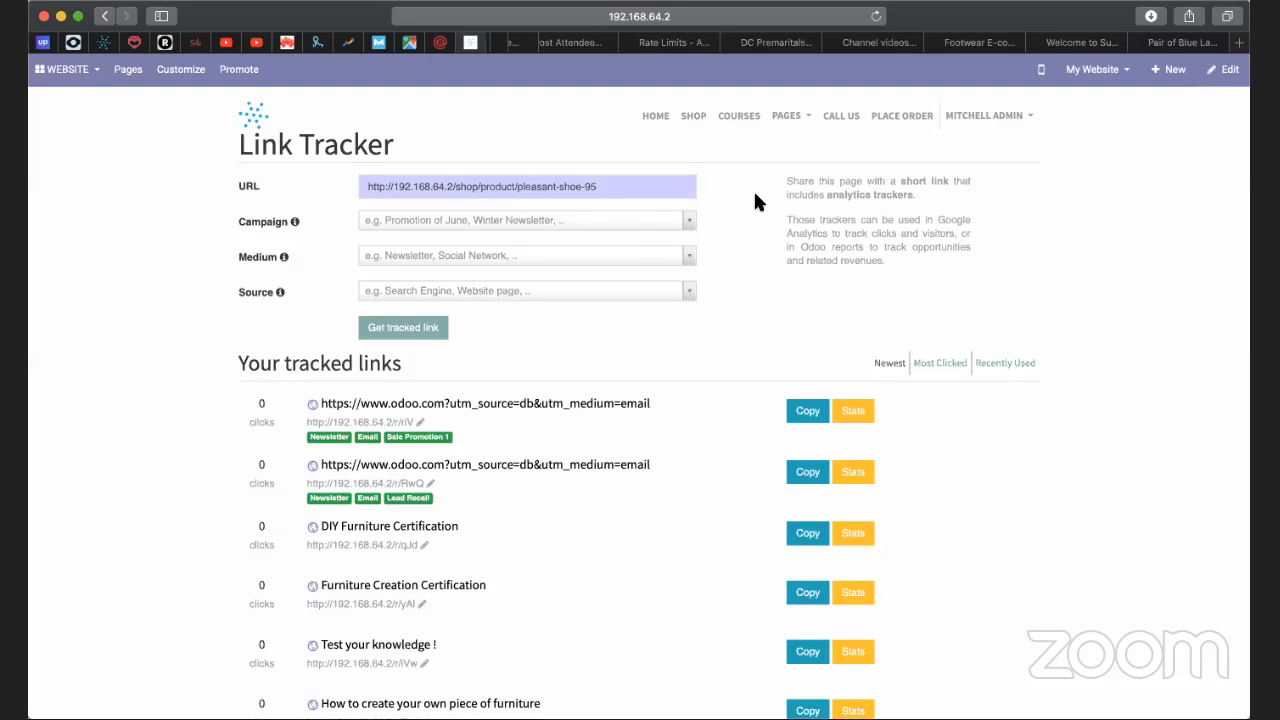
left_click(669, 219)
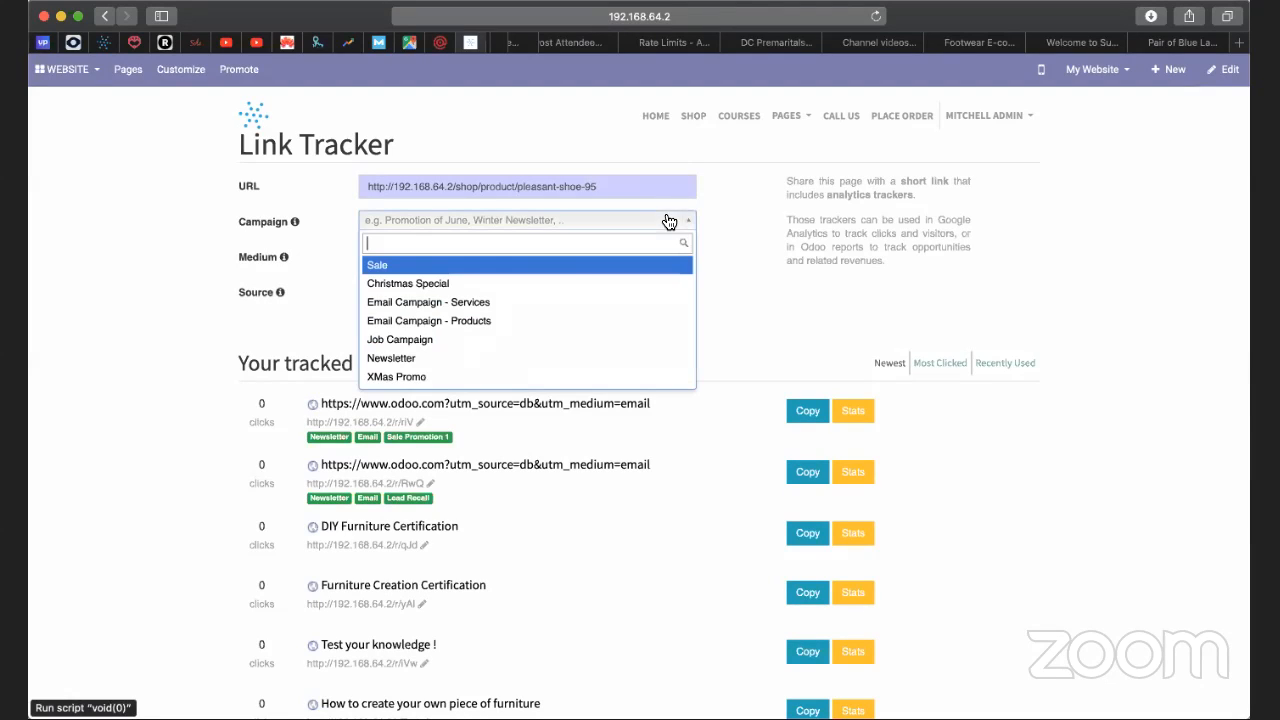
left_click(561, 268)
left_click(610, 260)
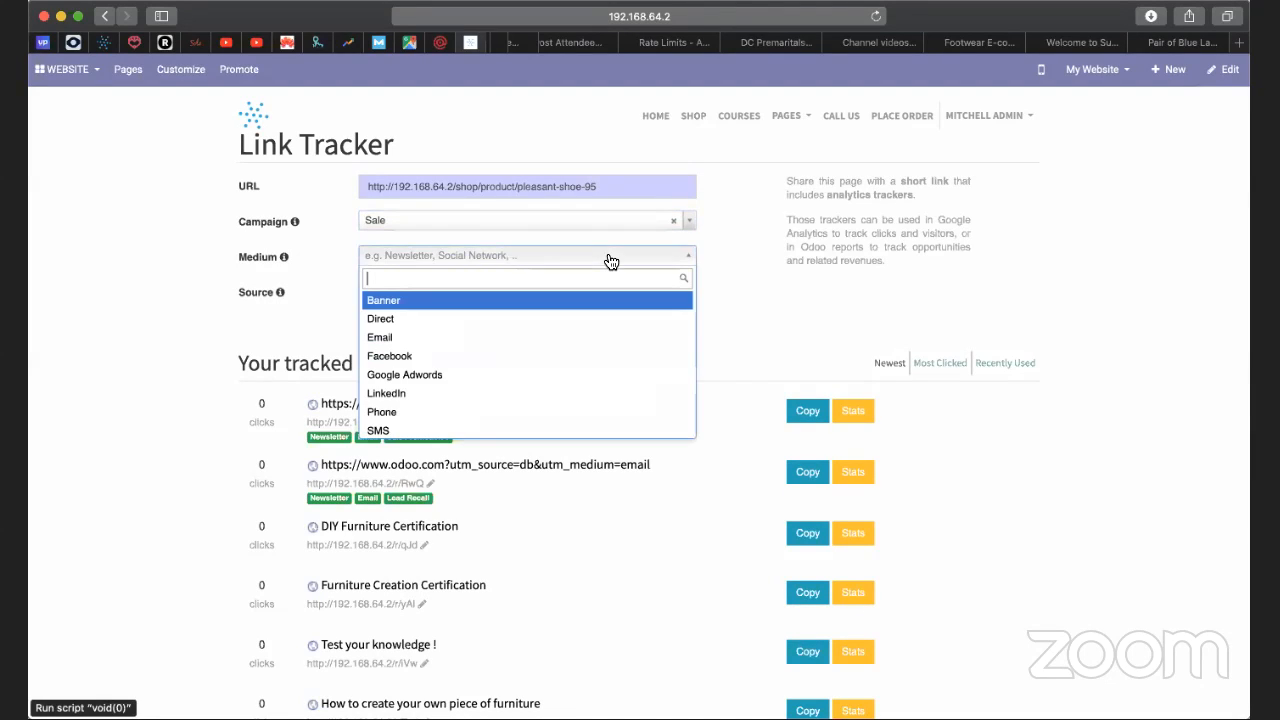
left_click(509, 356)
left_click(673, 221)
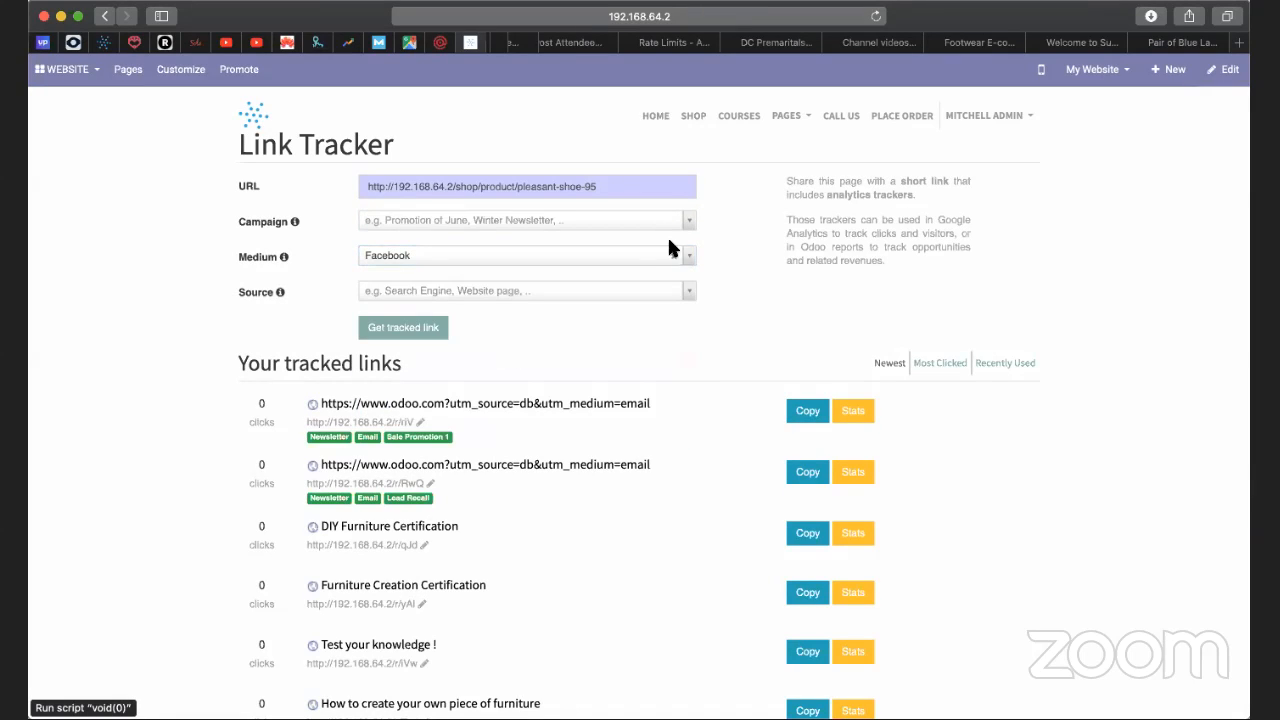
left_click(673, 257)
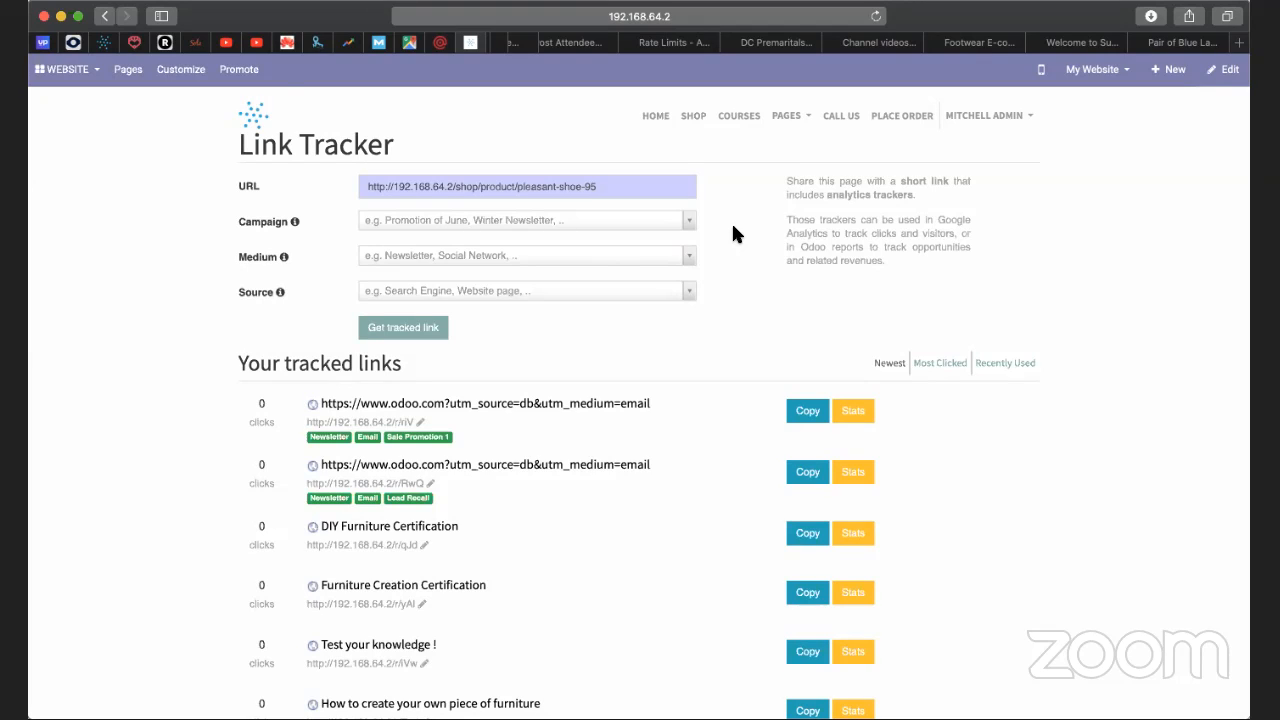
Generate a tracked link with campaign Sale, medium Facebook and source Facebook, and copy the short link.
left_click(674, 222)
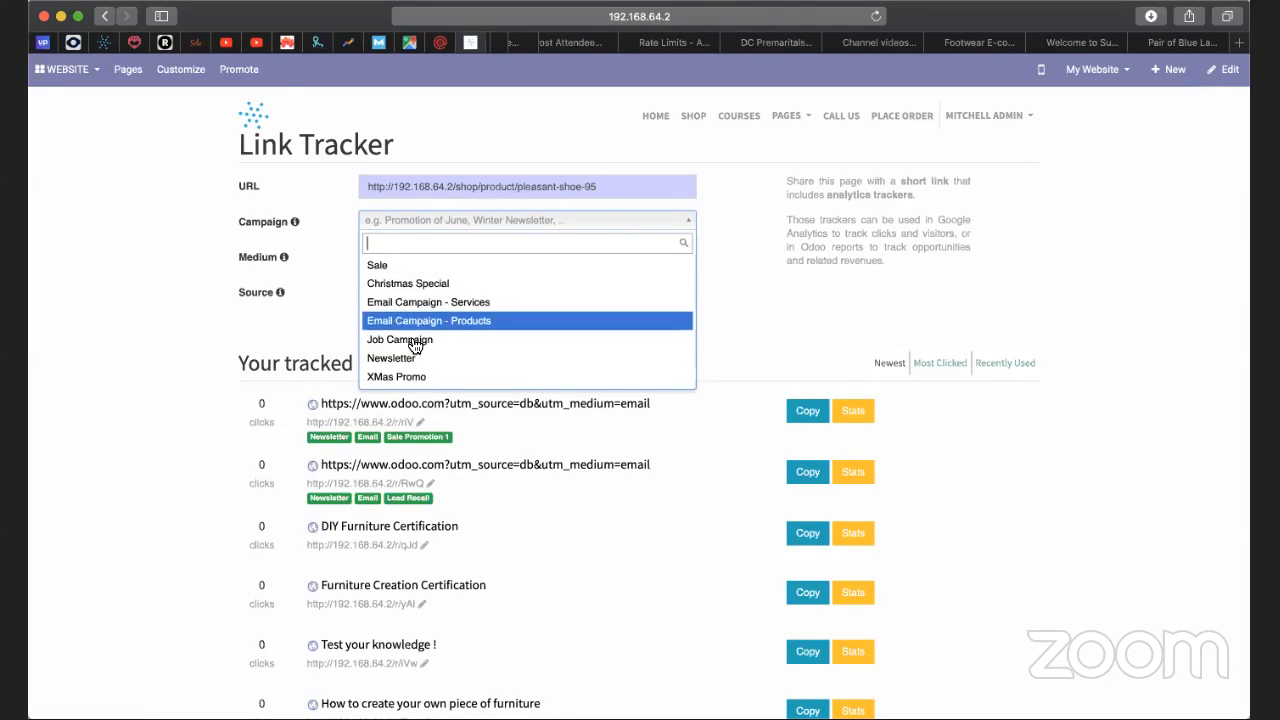
left_click(404, 264)
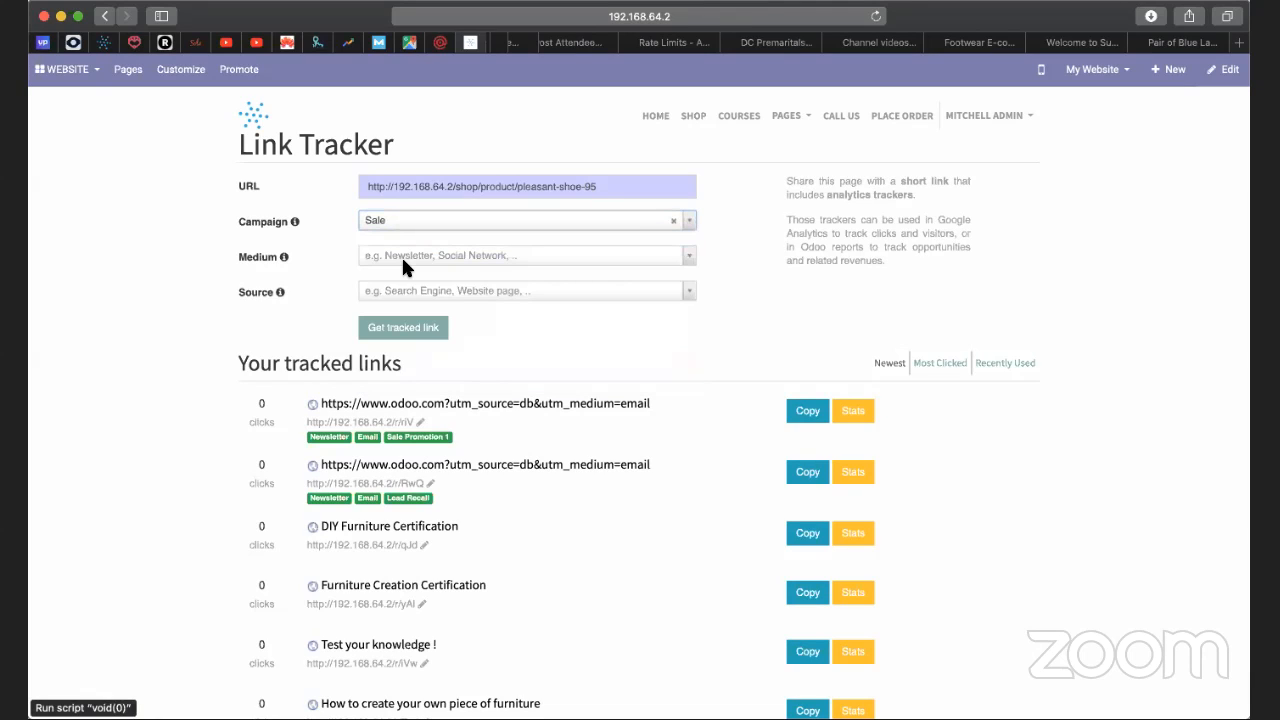
left_click(494, 253)
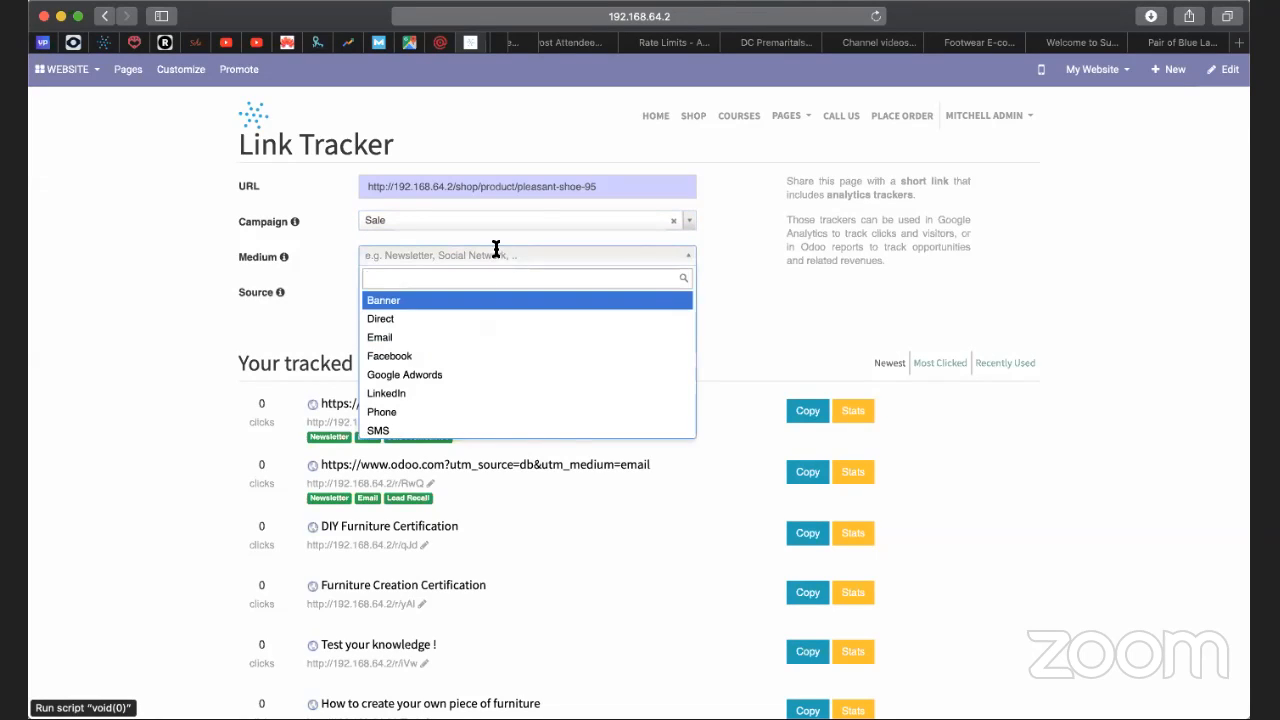
left_click(437, 356)
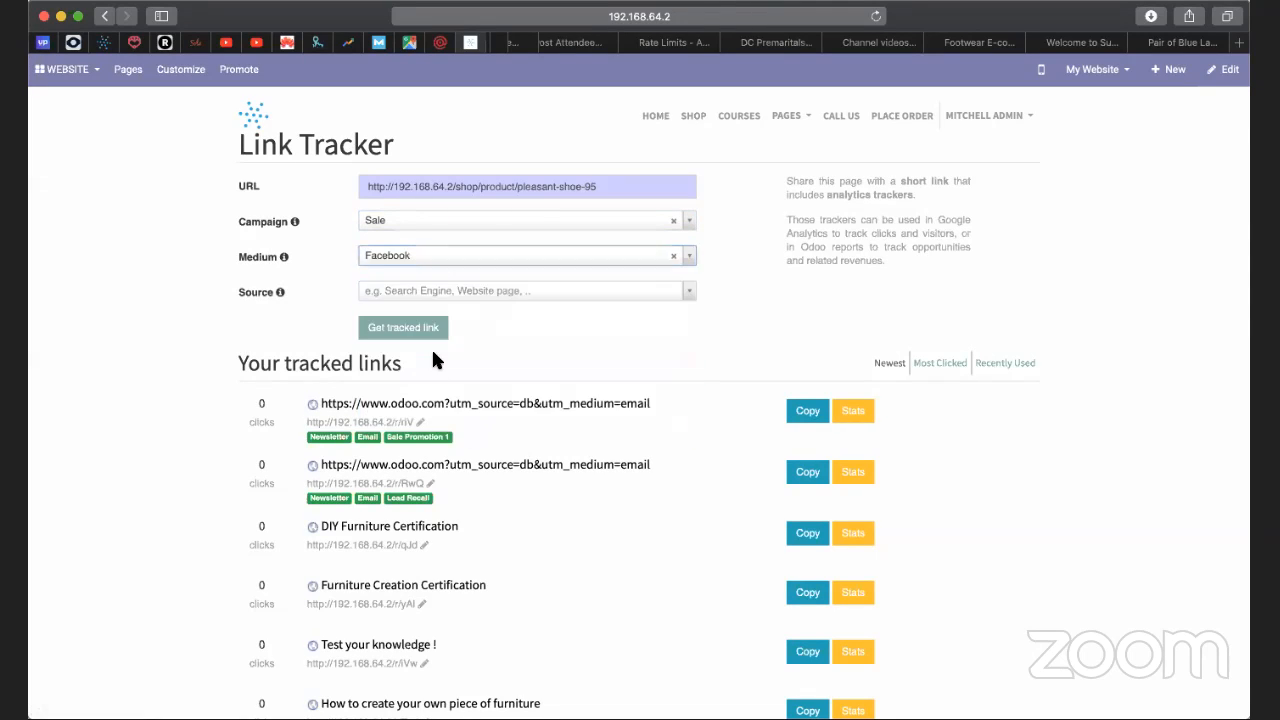
left_click(494, 299)
left_click(457, 402)
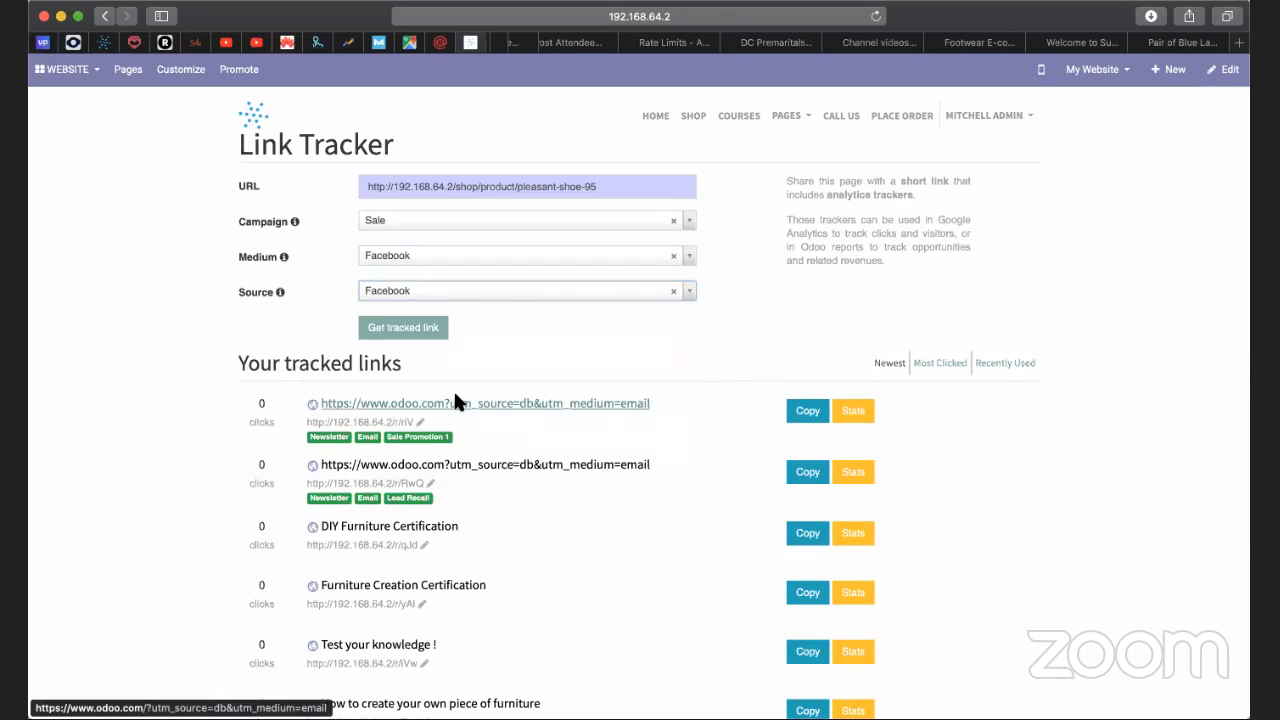
left_click(415, 333)
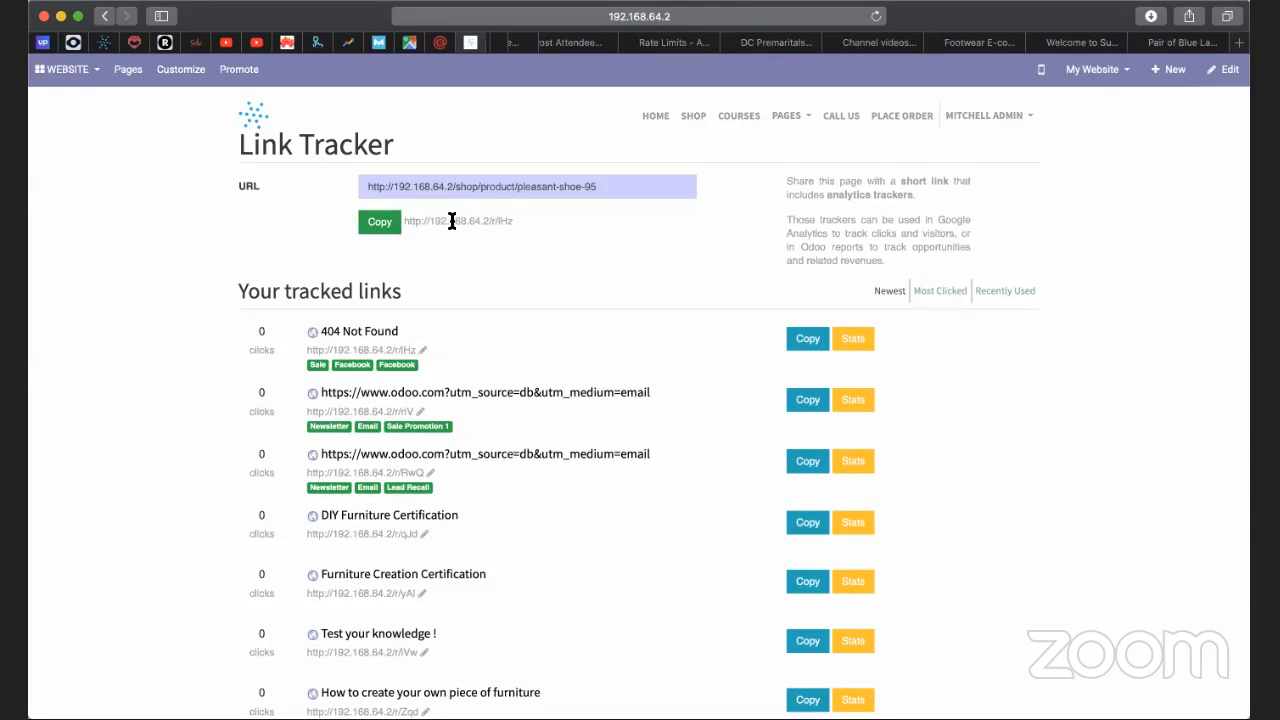
left_click(378, 228)
Return to the Pleasant Shoe product page and open the product's record in the backend.
right_click(106, 17)
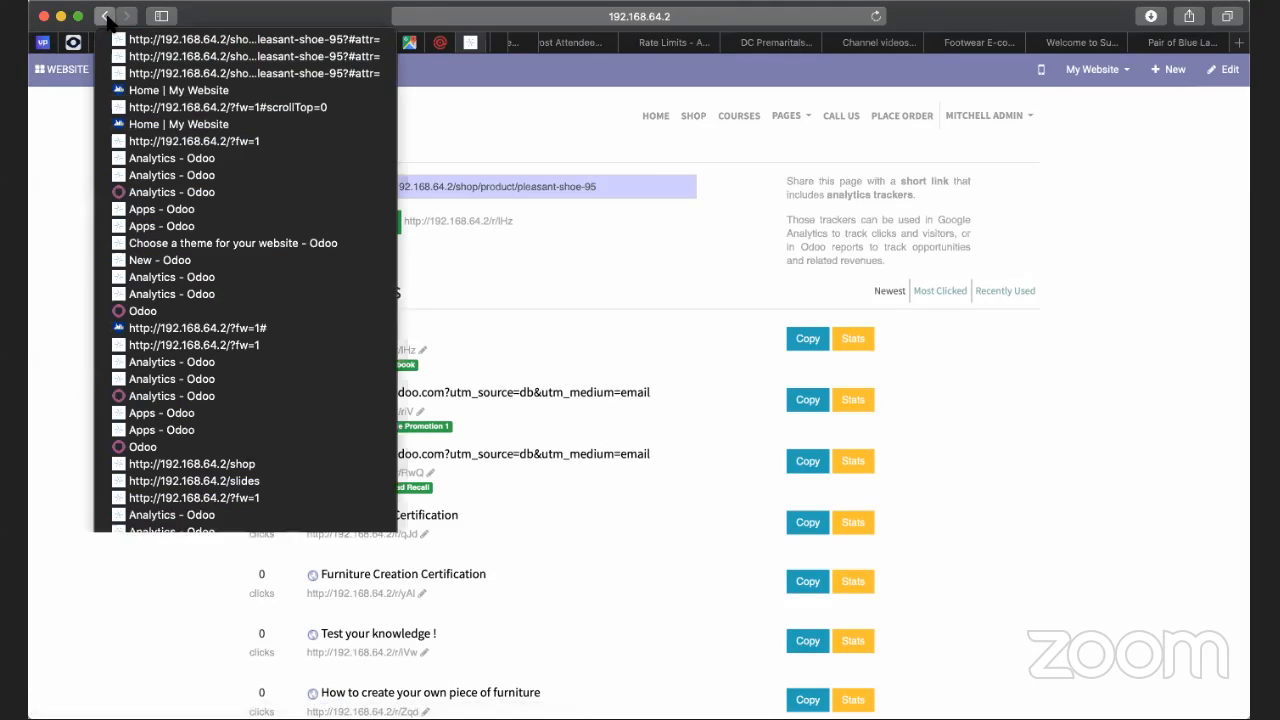
left_click(143, 66)
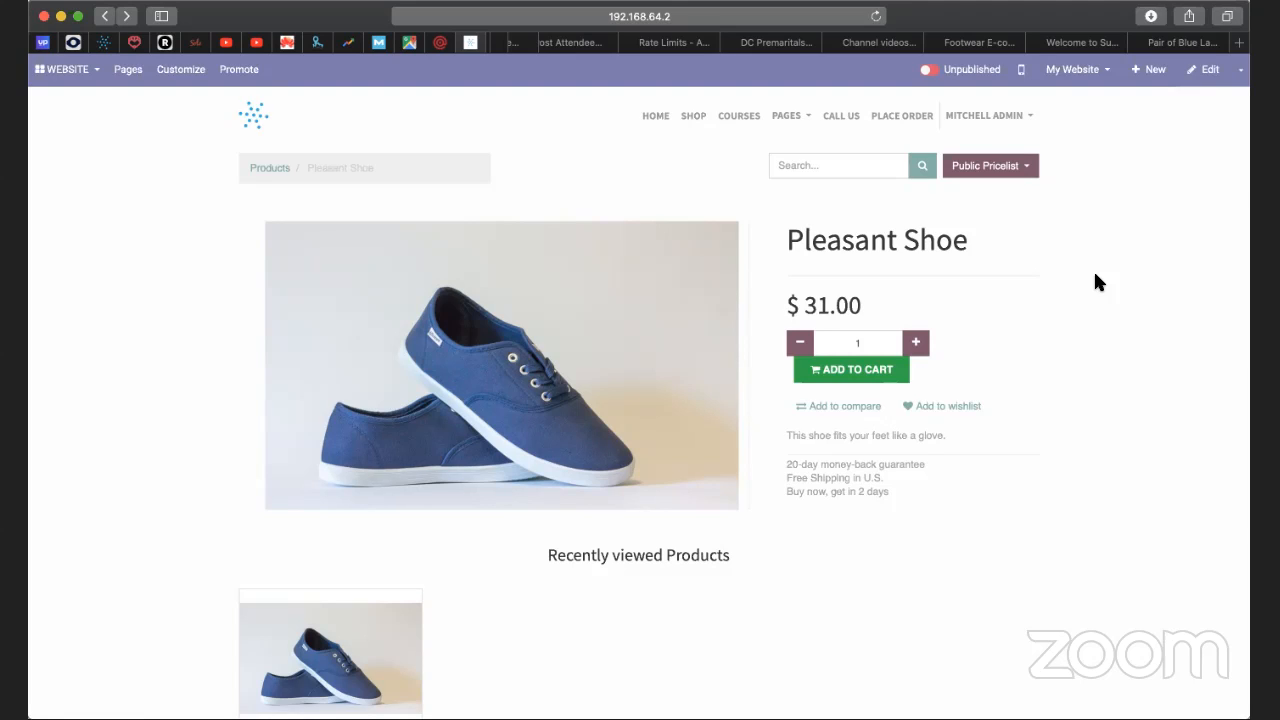
left_click(1238, 78)
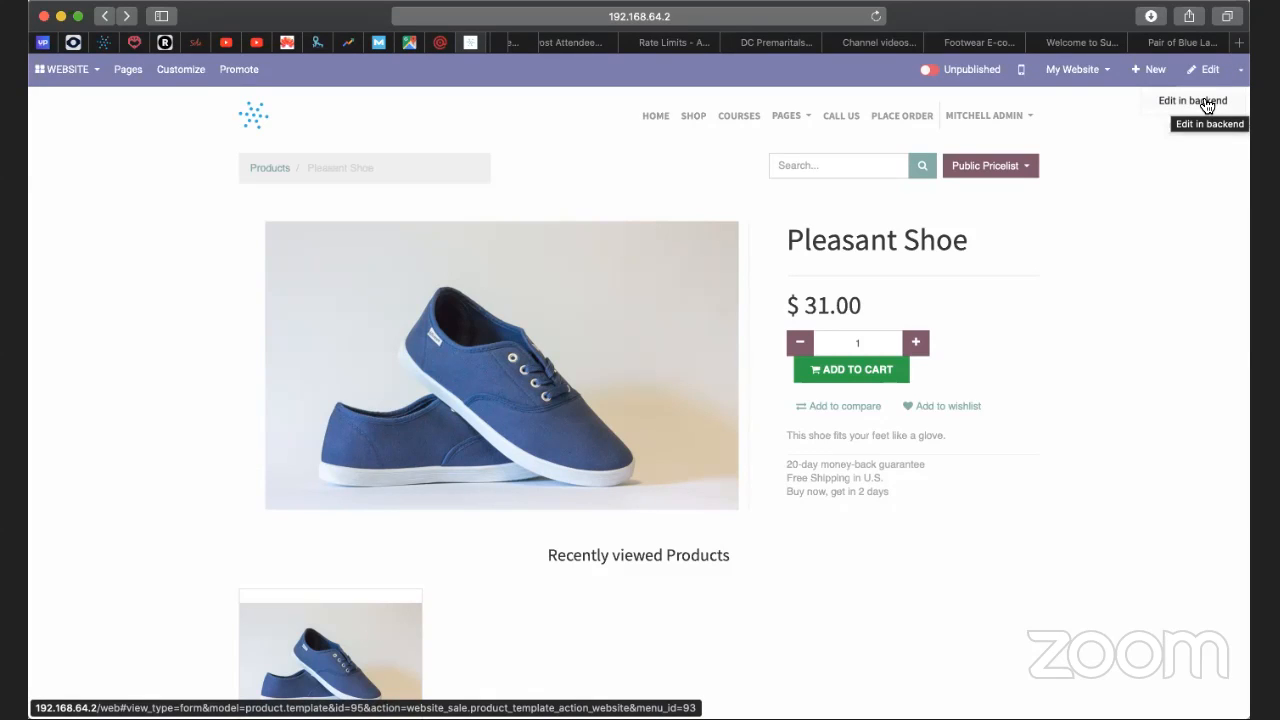
left_click(1205, 101)
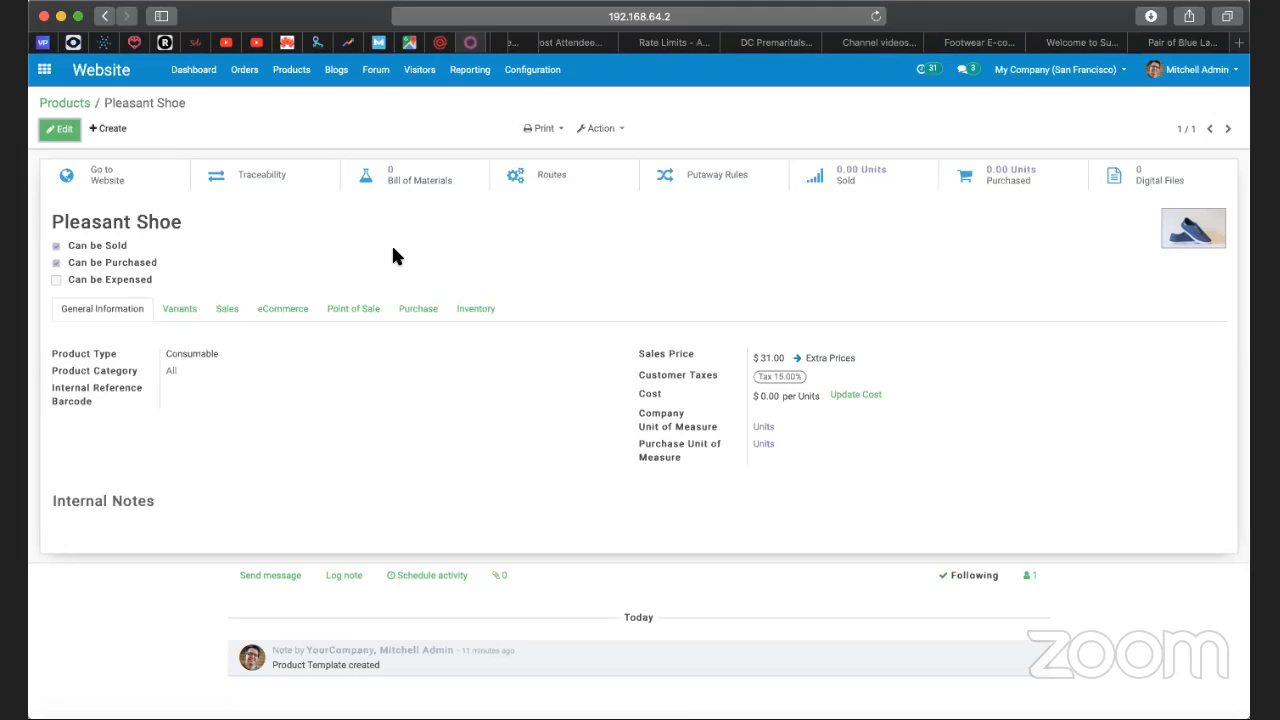
Examine the website settings down to the product options such as Variants, and return to the Pleasant Shoe record.
left_click(534, 72)
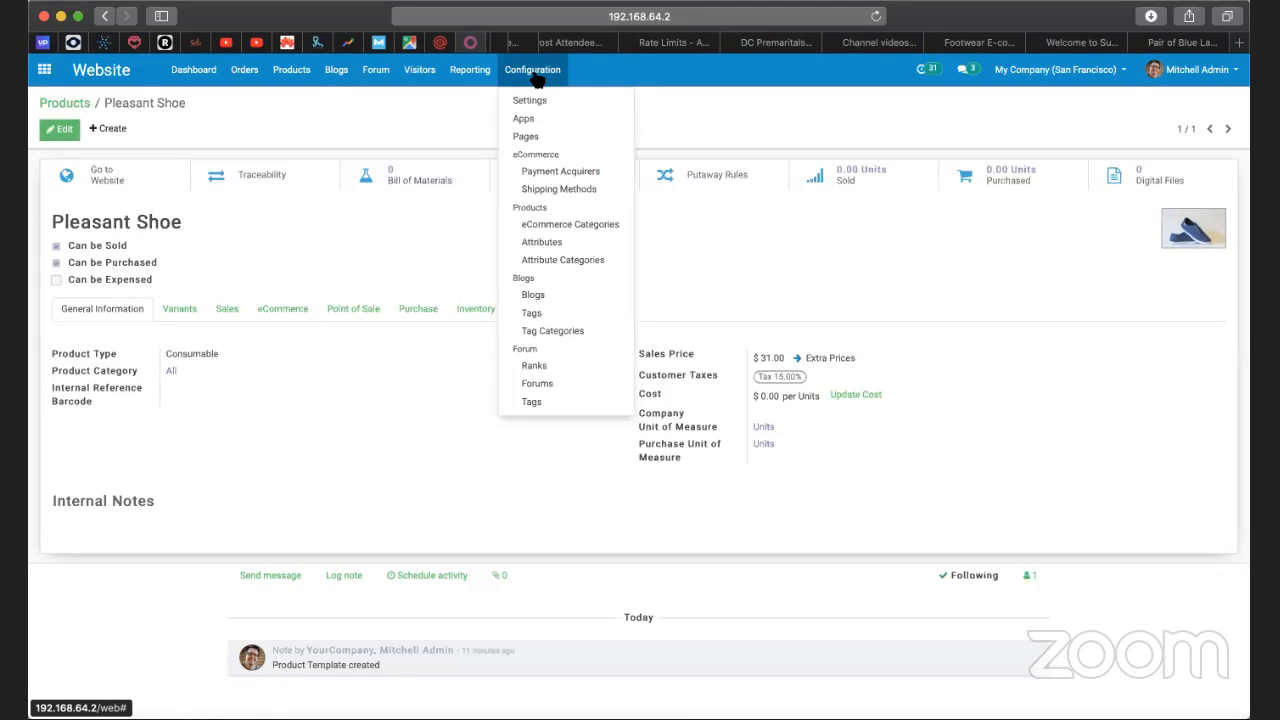
left_click(527, 102)
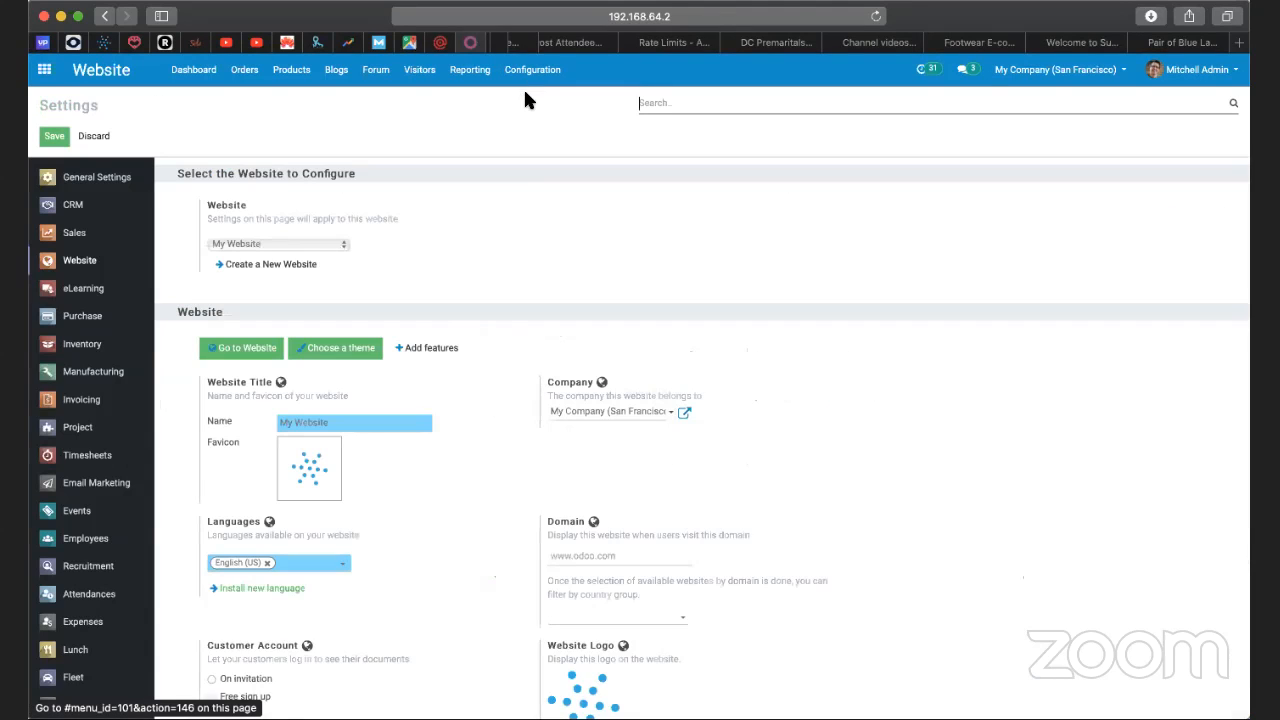
scroll(522, 308, "down", 5)
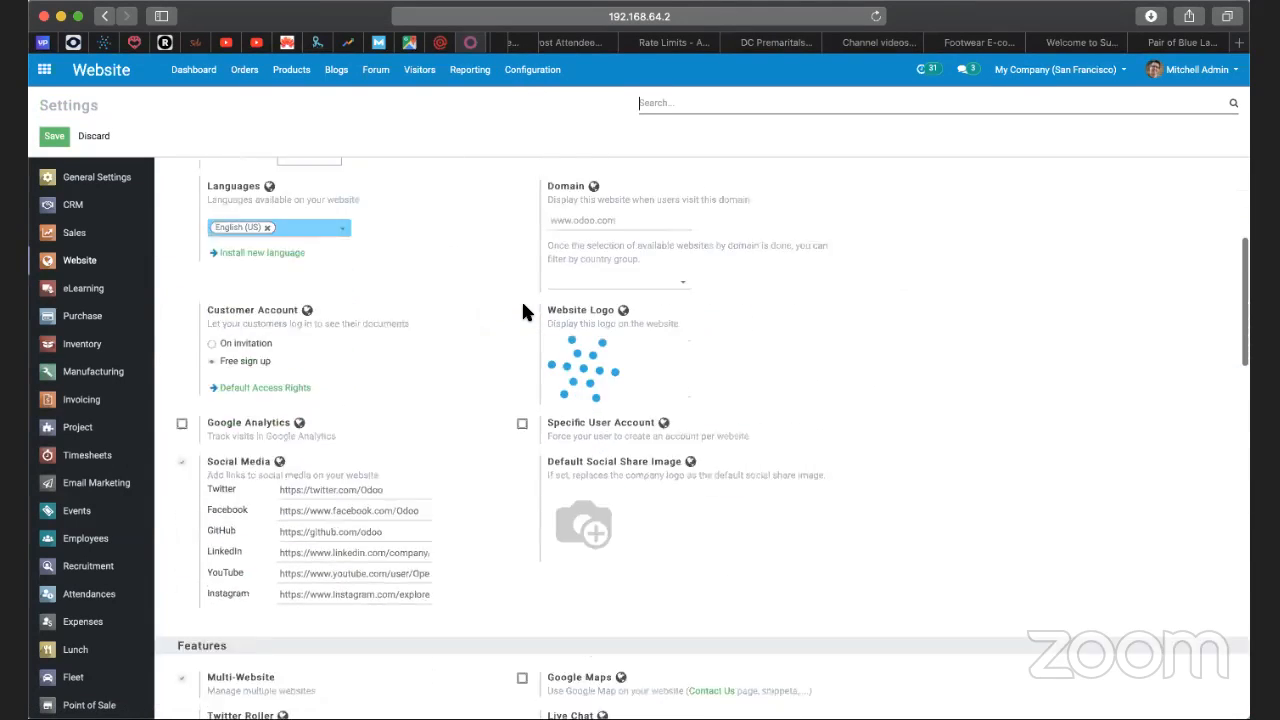
scroll(523, 308, "down", 10)
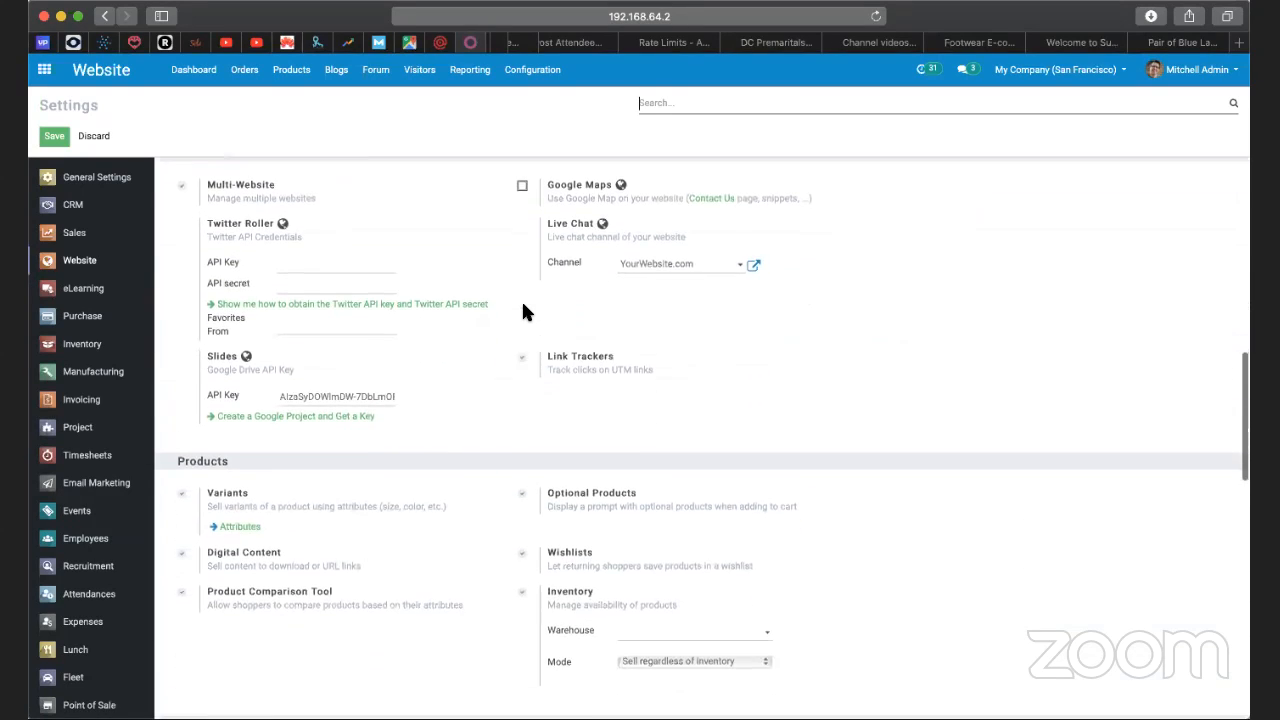
scroll(522, 312, "down", 4)
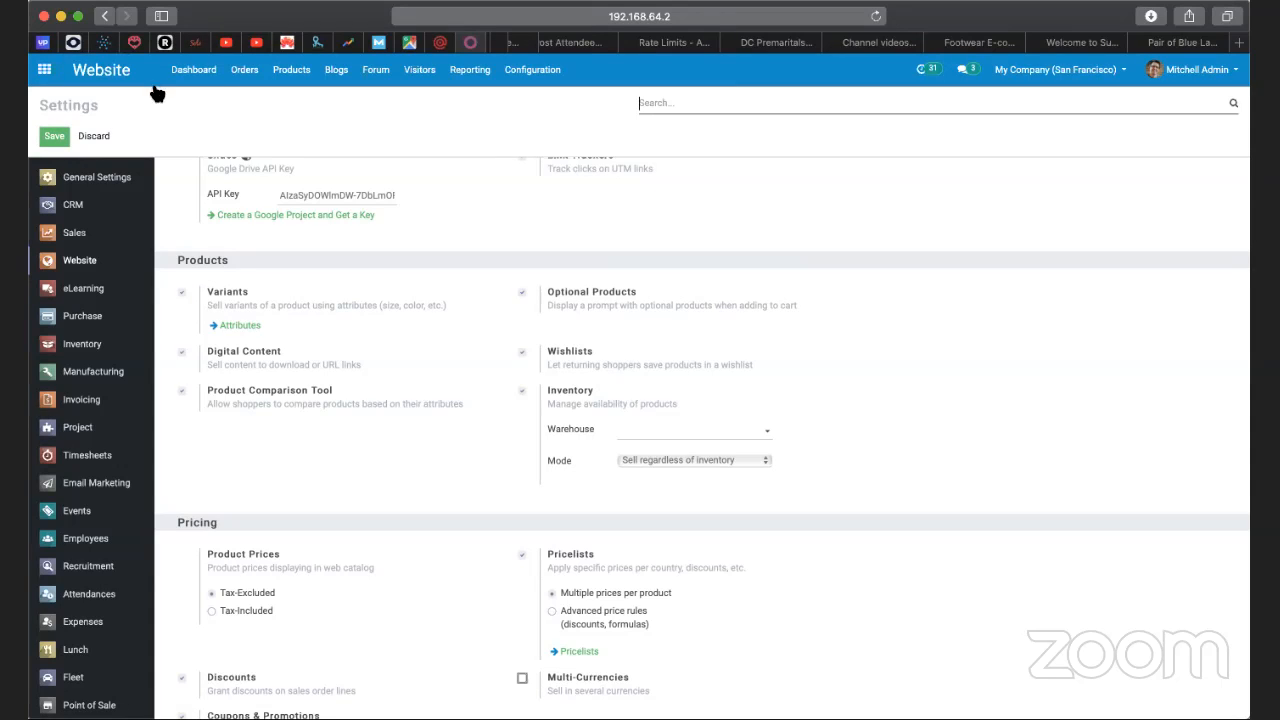
left_click(105, 18)
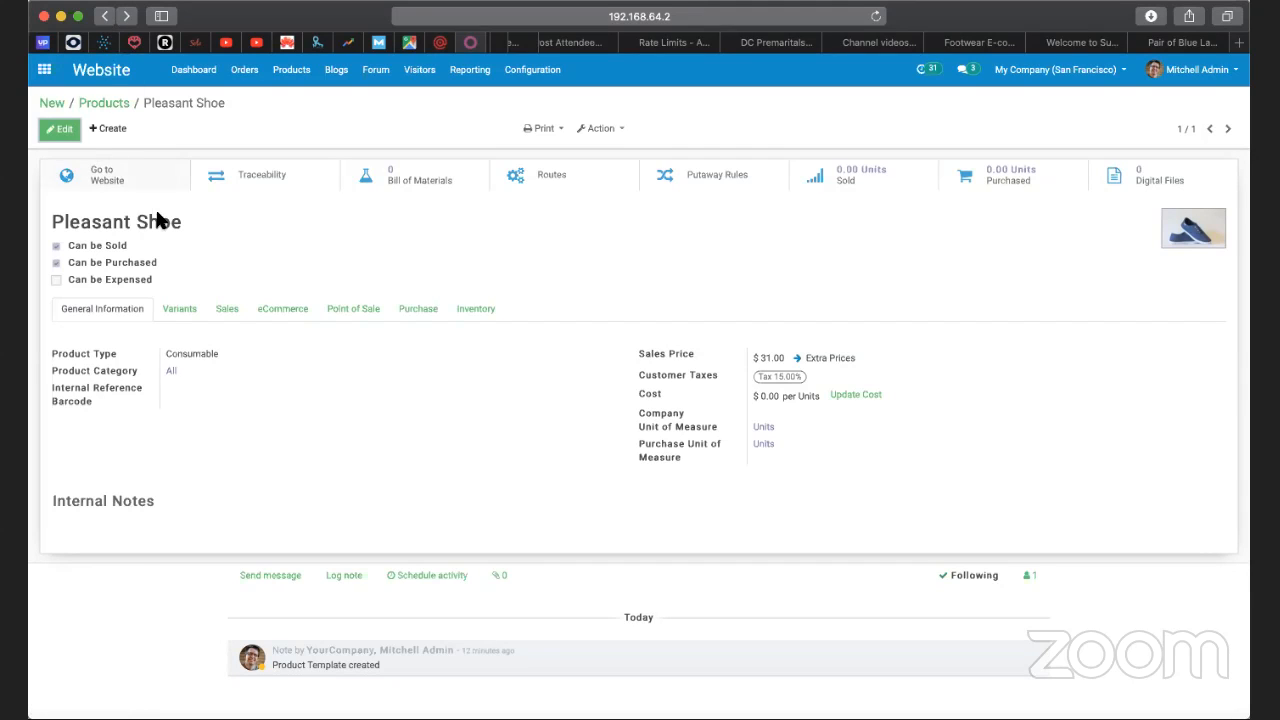
Start editing the Pleasant Shoe record's variants and add an attribute line for Size.
left_click(181, 311)
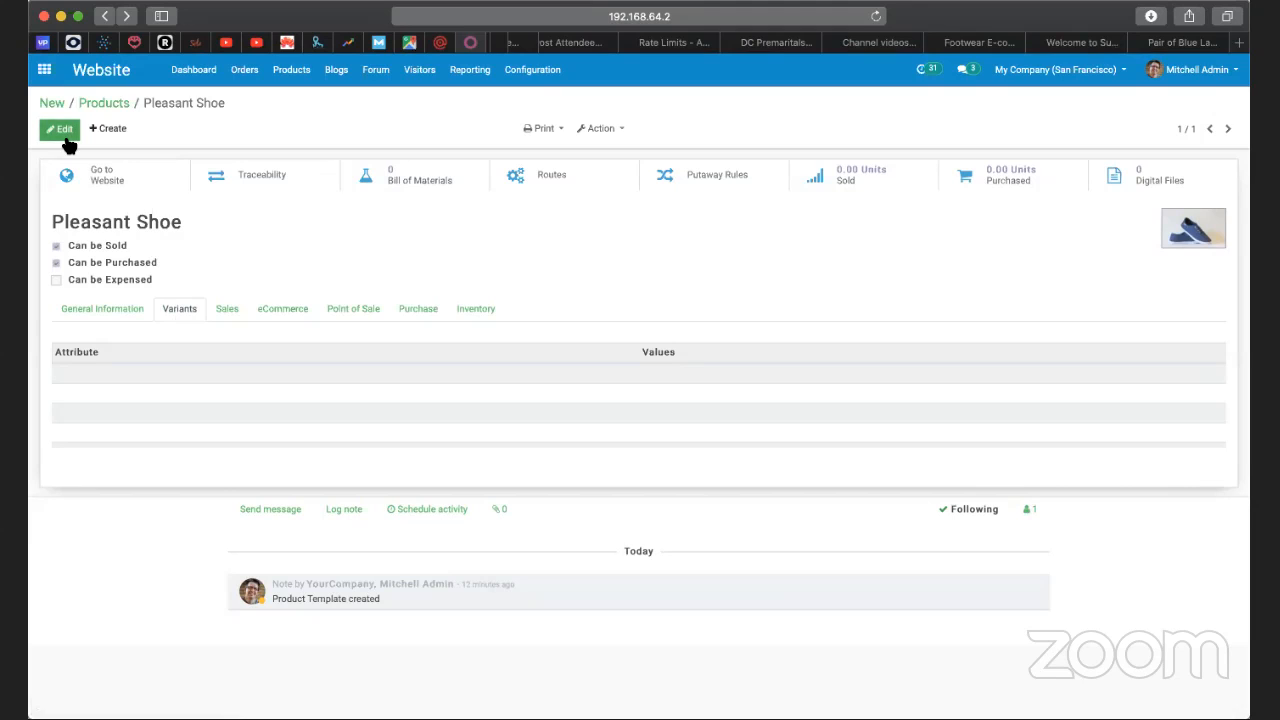
left_click(62, 130)
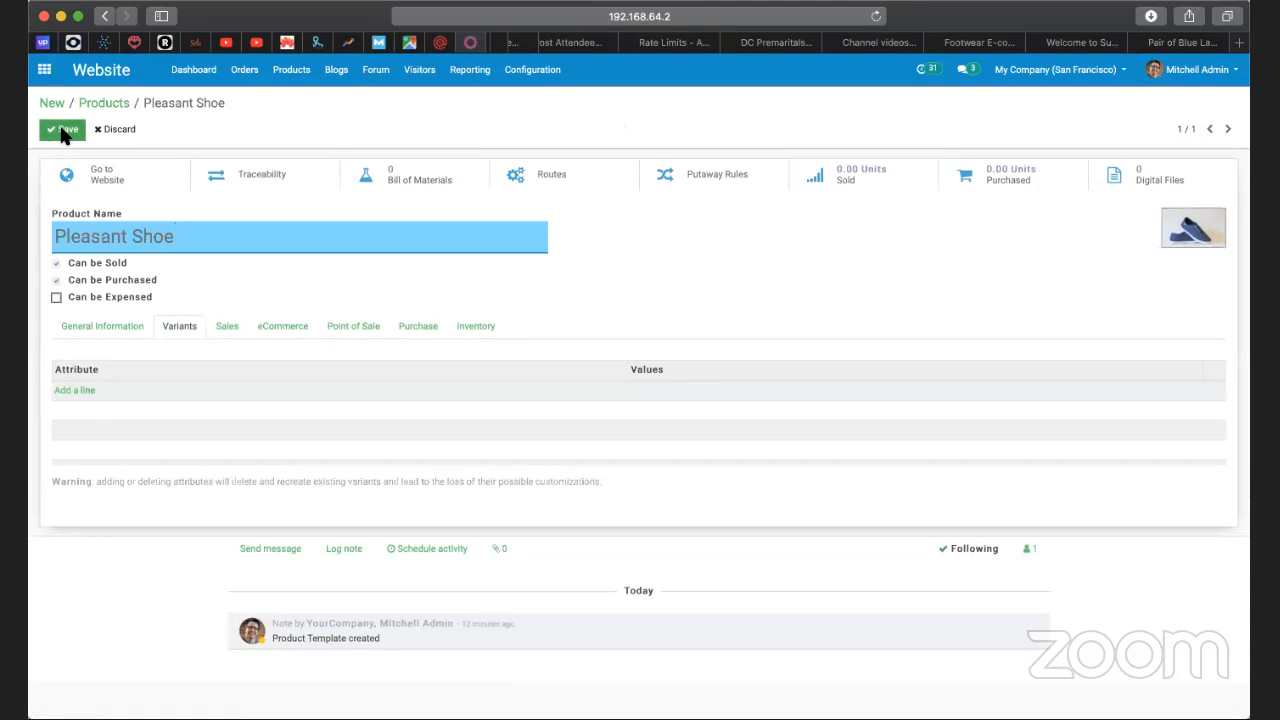
left_click(86, 396)
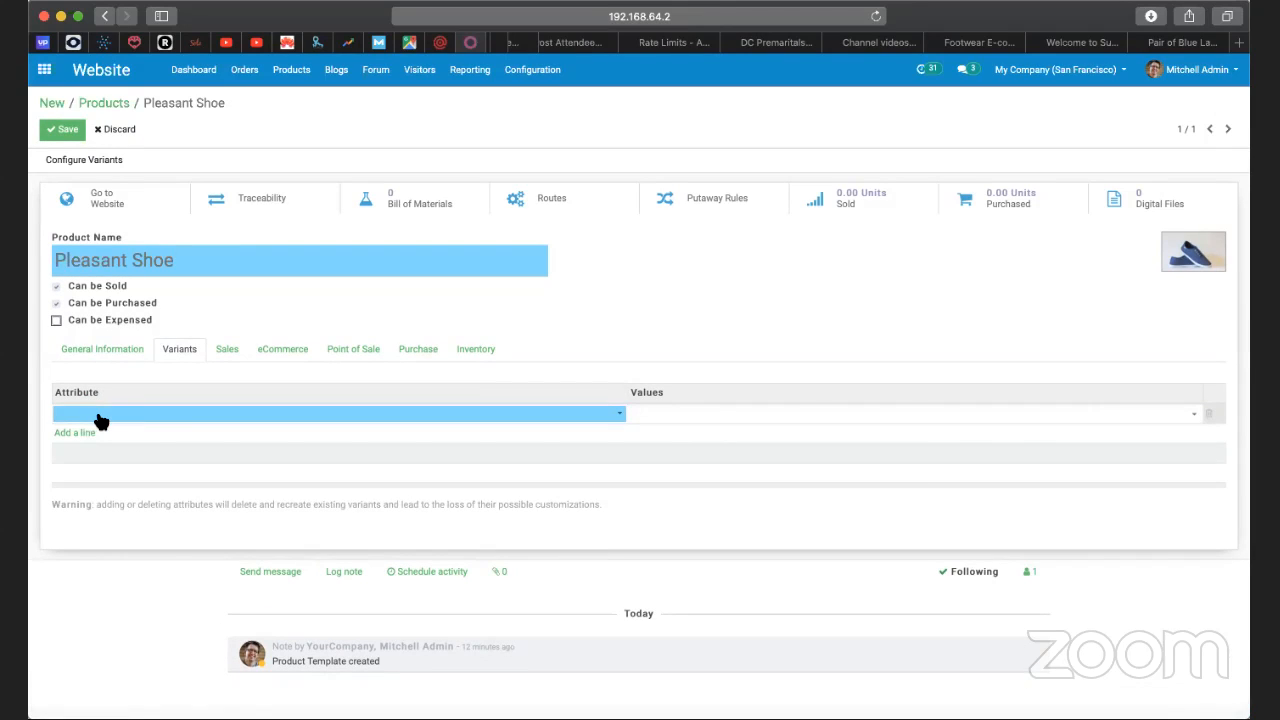
left_click(100, 418)
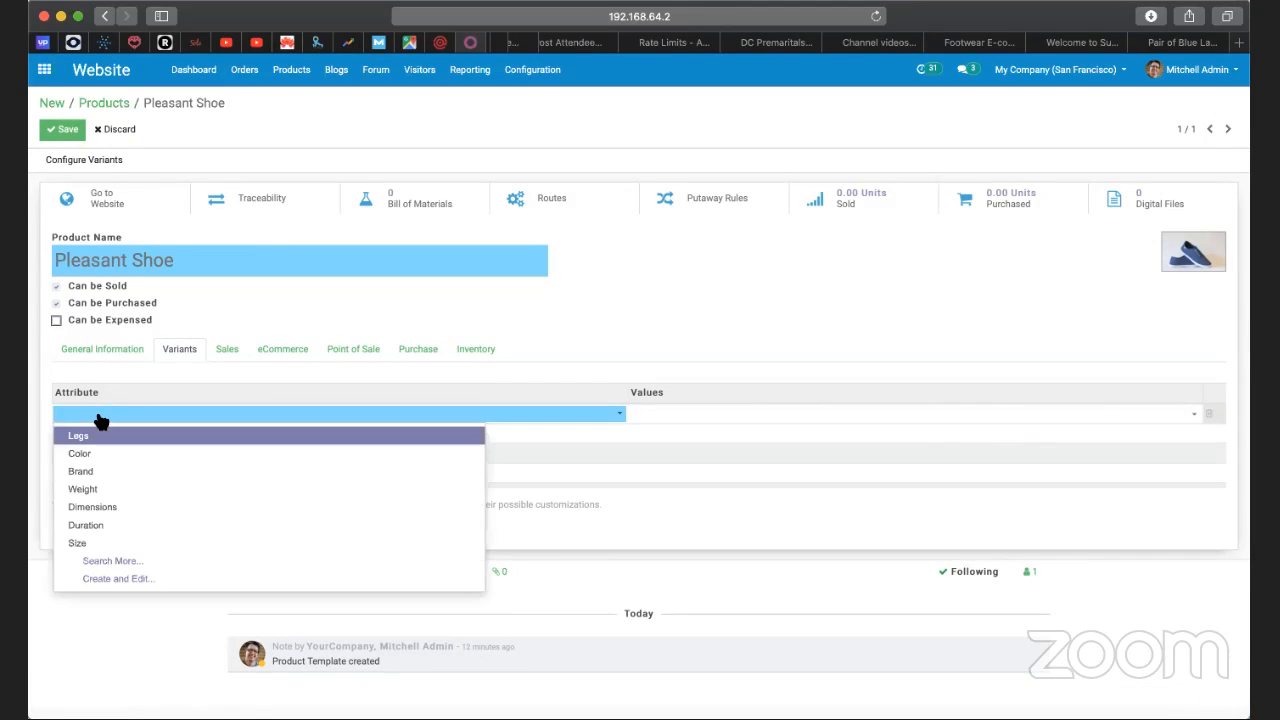
type("Size")
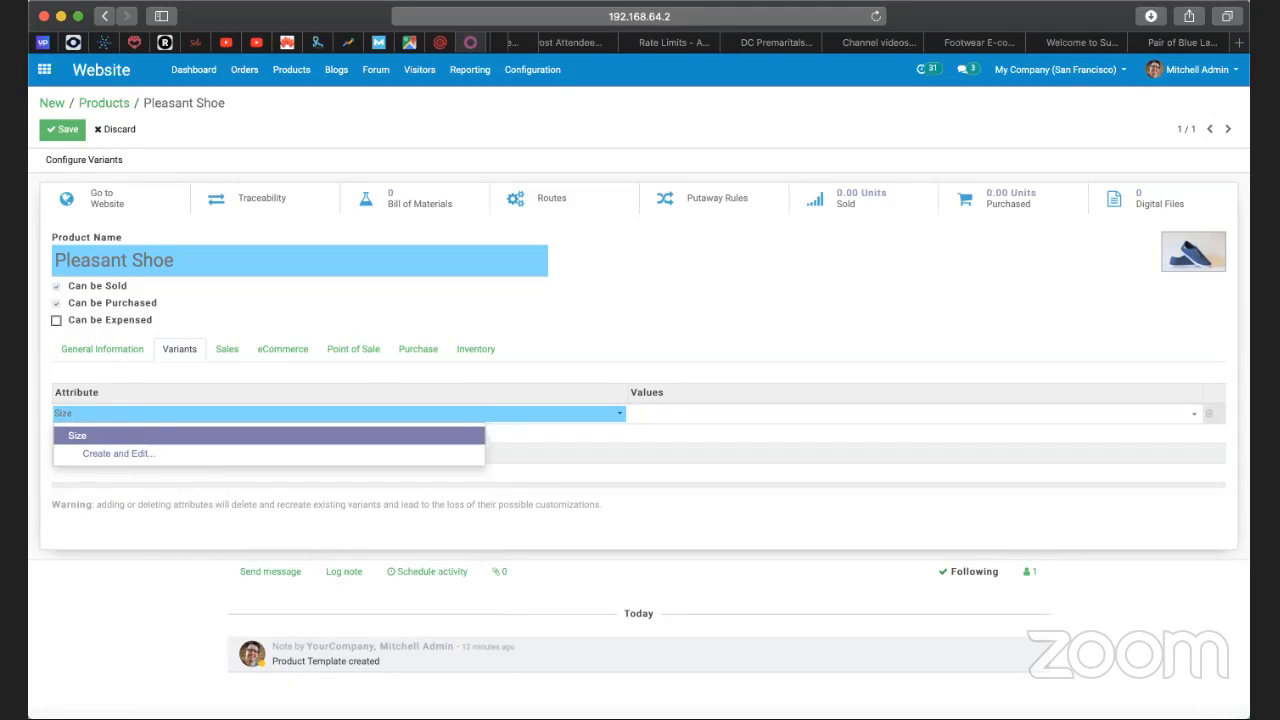
key("Return")
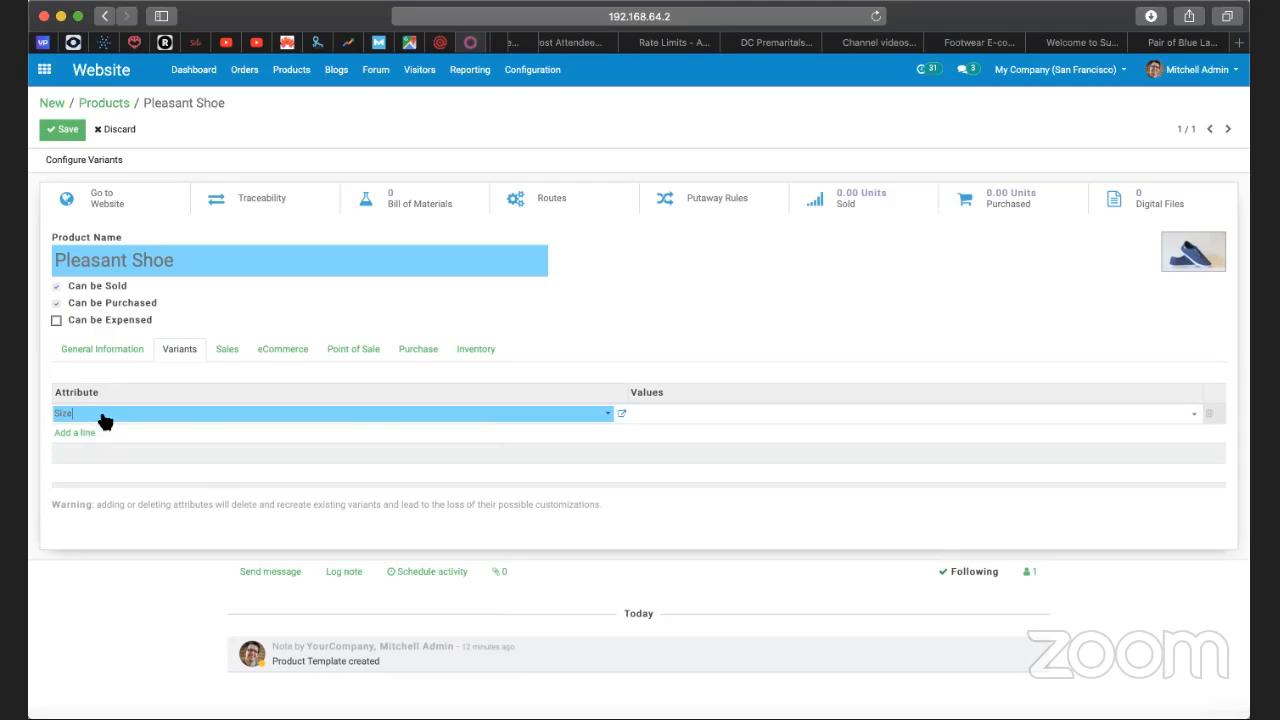
Give the Size attribute the values S and M.
left_click(687, 419)
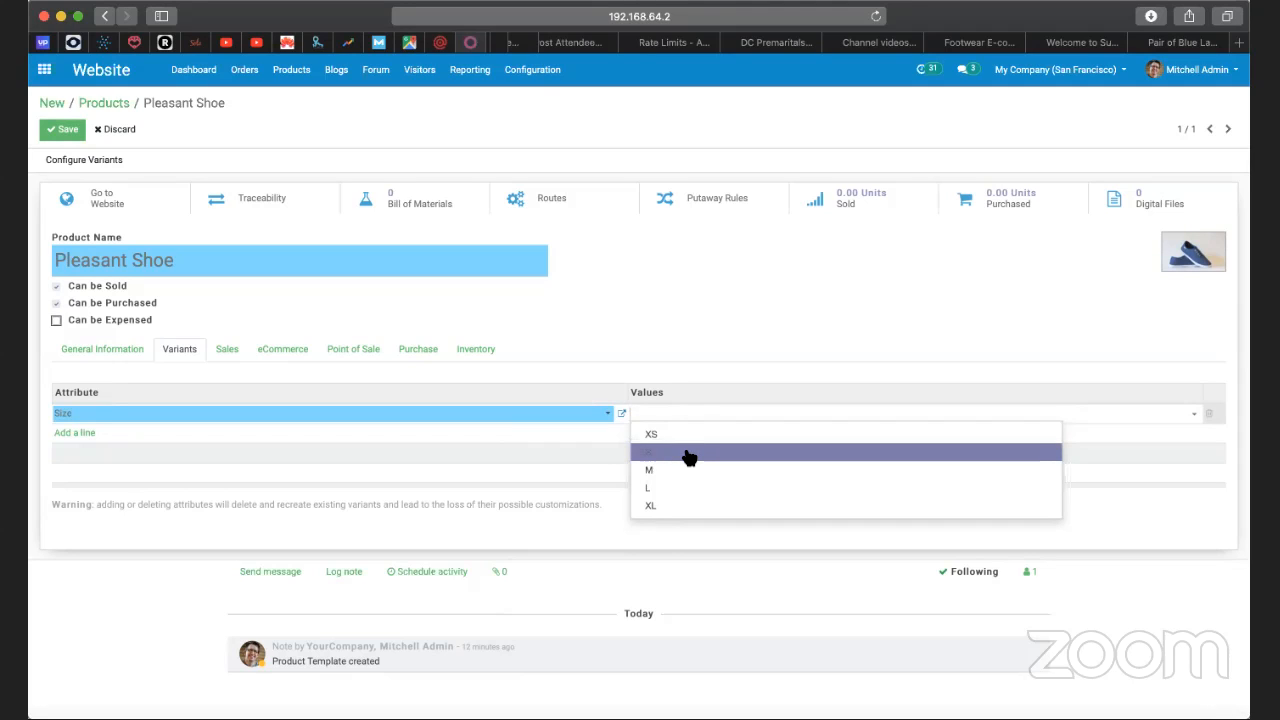
left_click(689, 457)
left_click(708, 414)
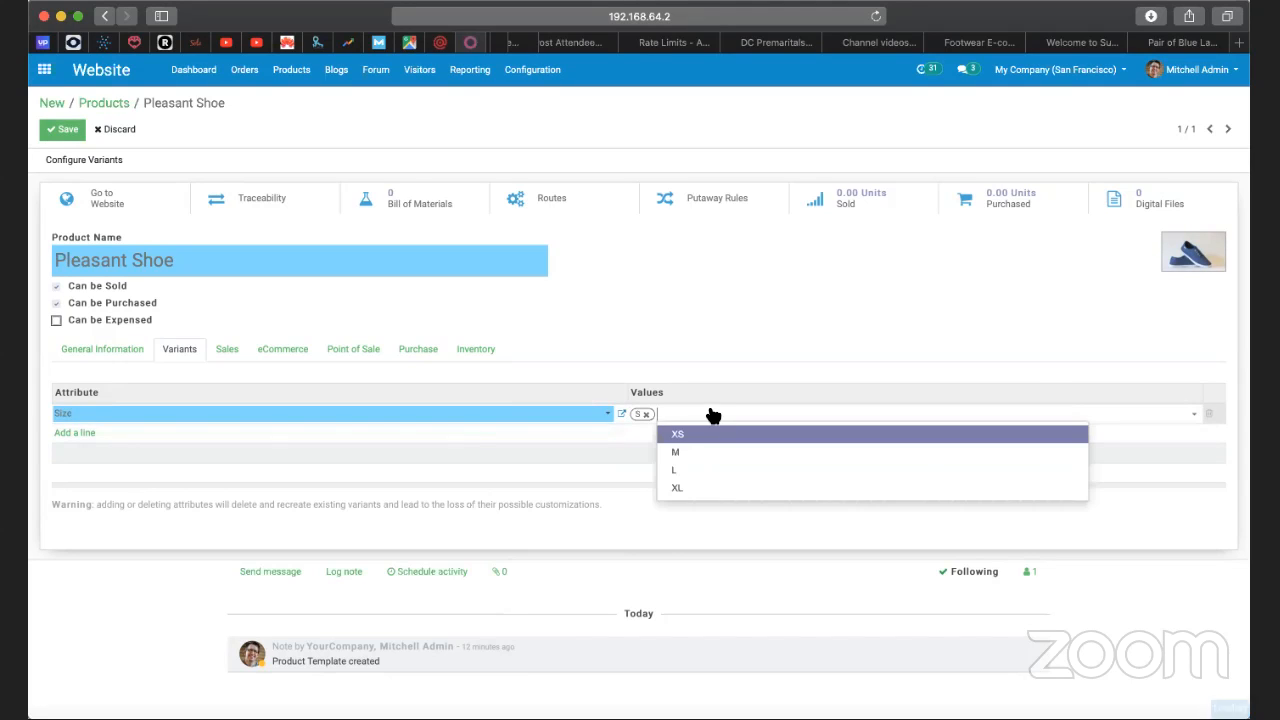
left_click(708, 452)
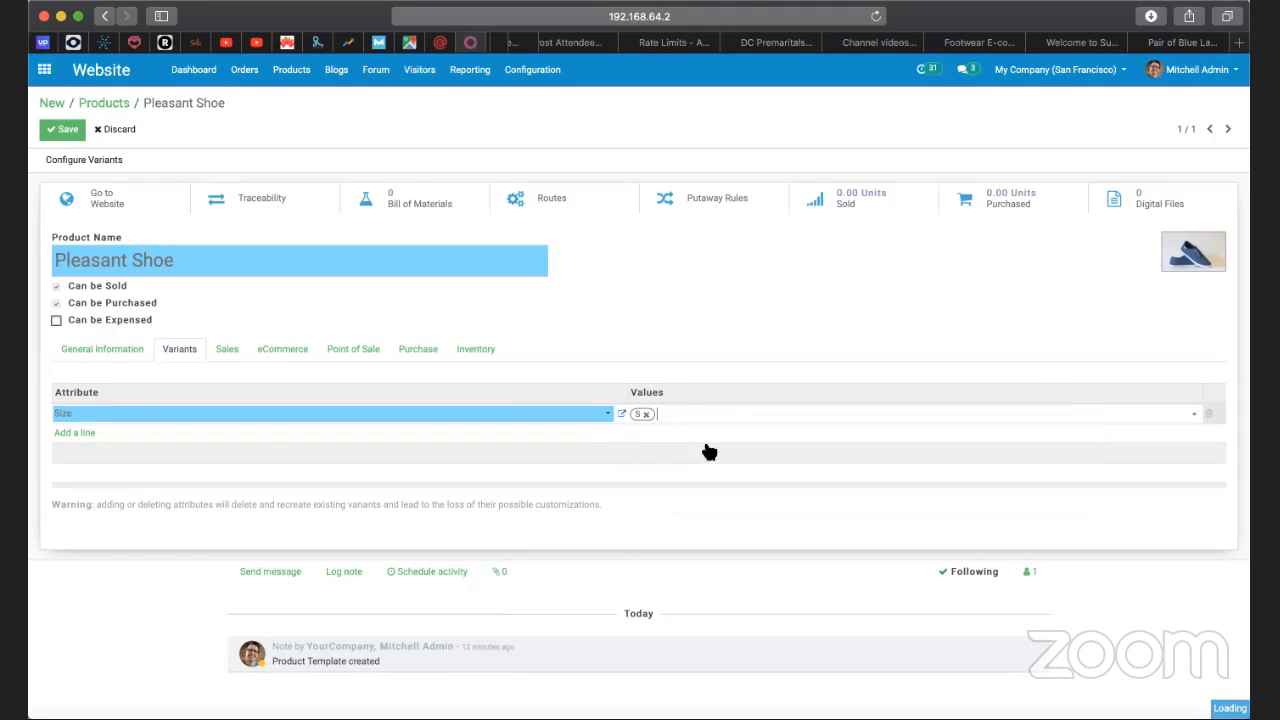
left_click(523, 442)
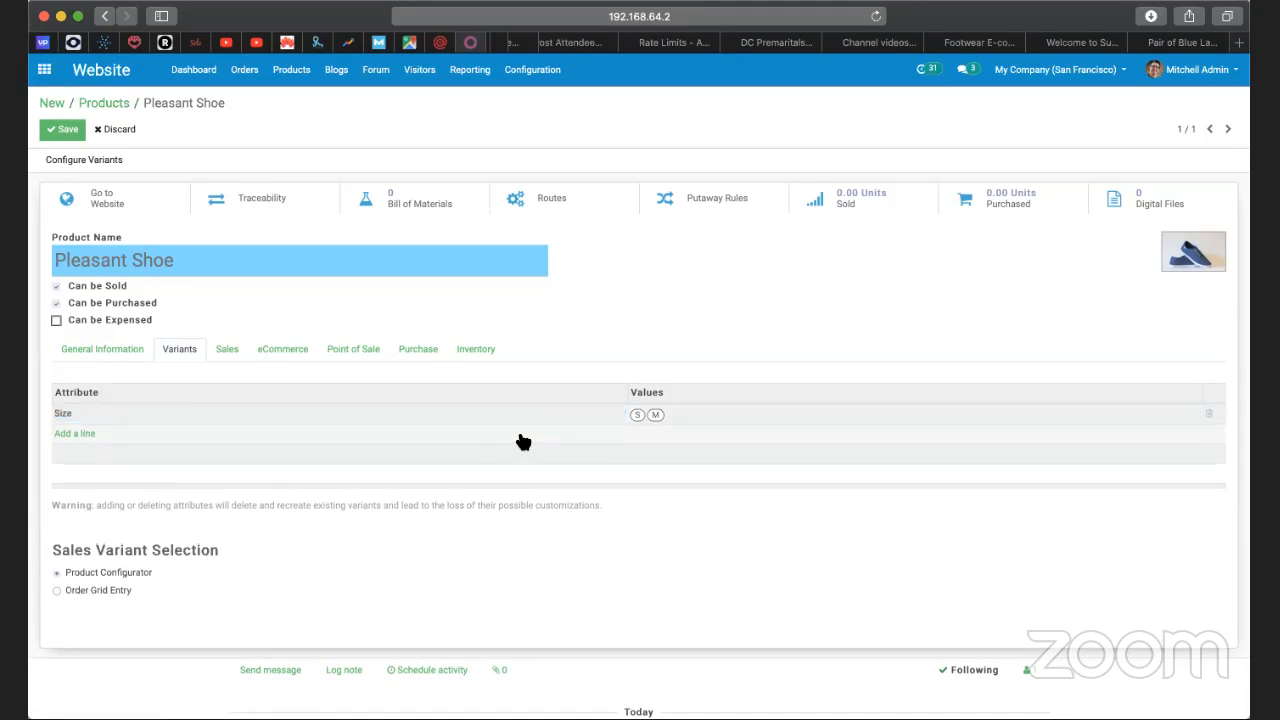
Add a Color attribute line with the values Blue and Black, and save the product.
left_click(80, 436)
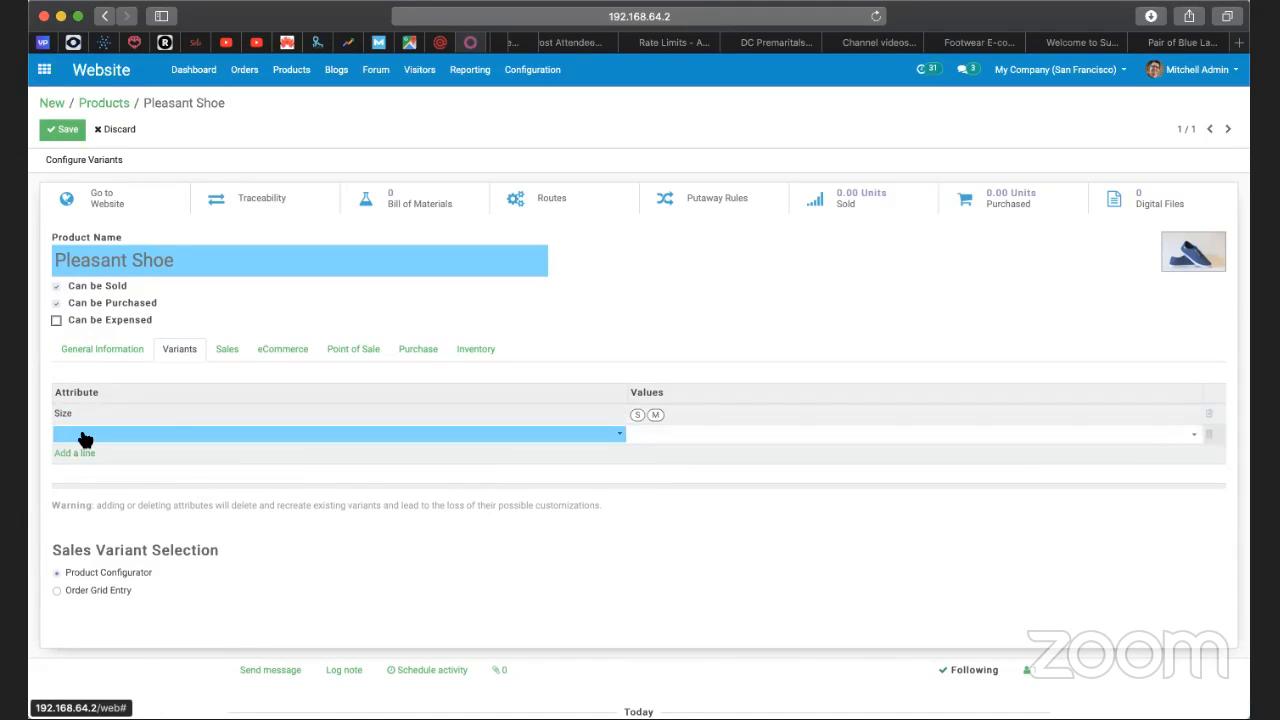
type("Col")
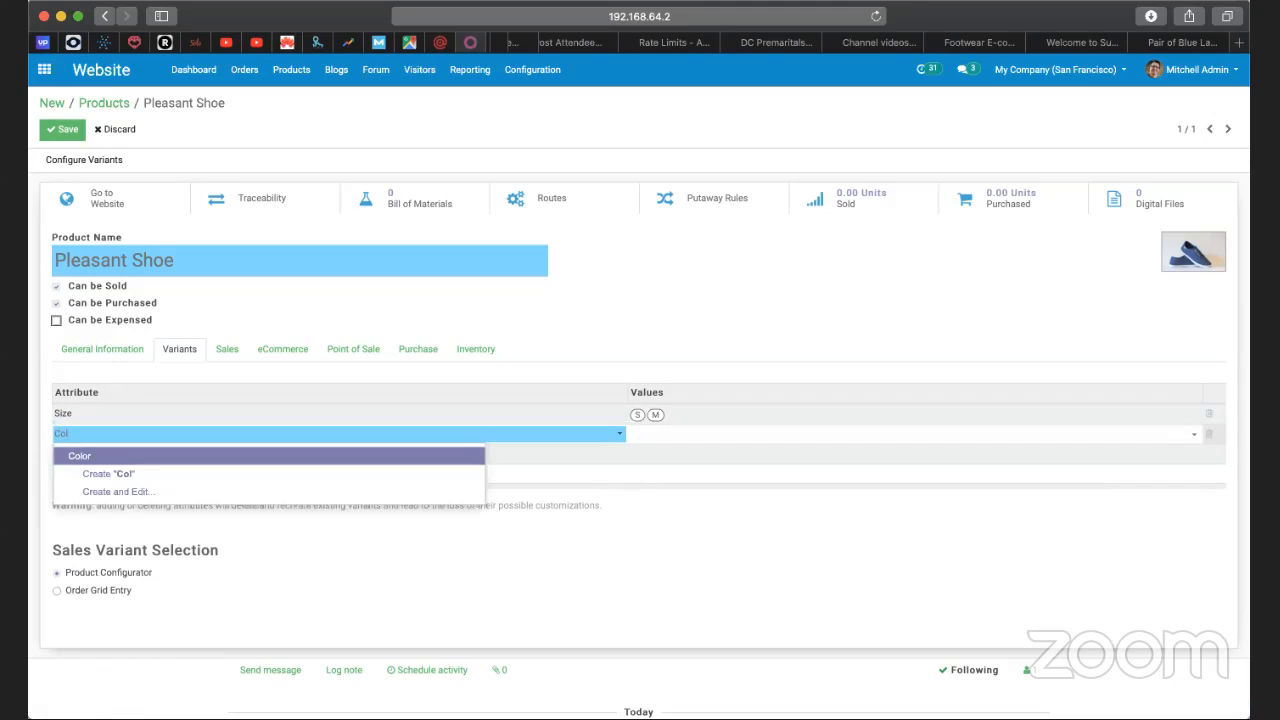
left_click(107, 457)
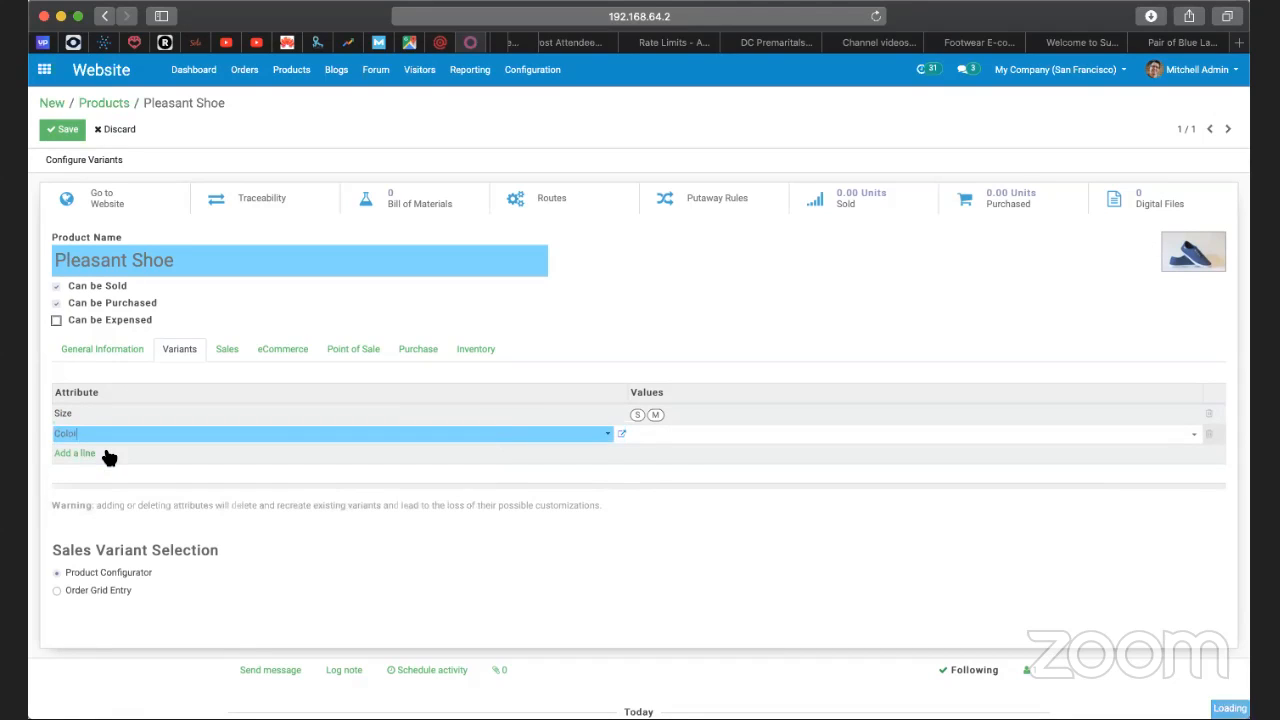
left_click(675, 438)
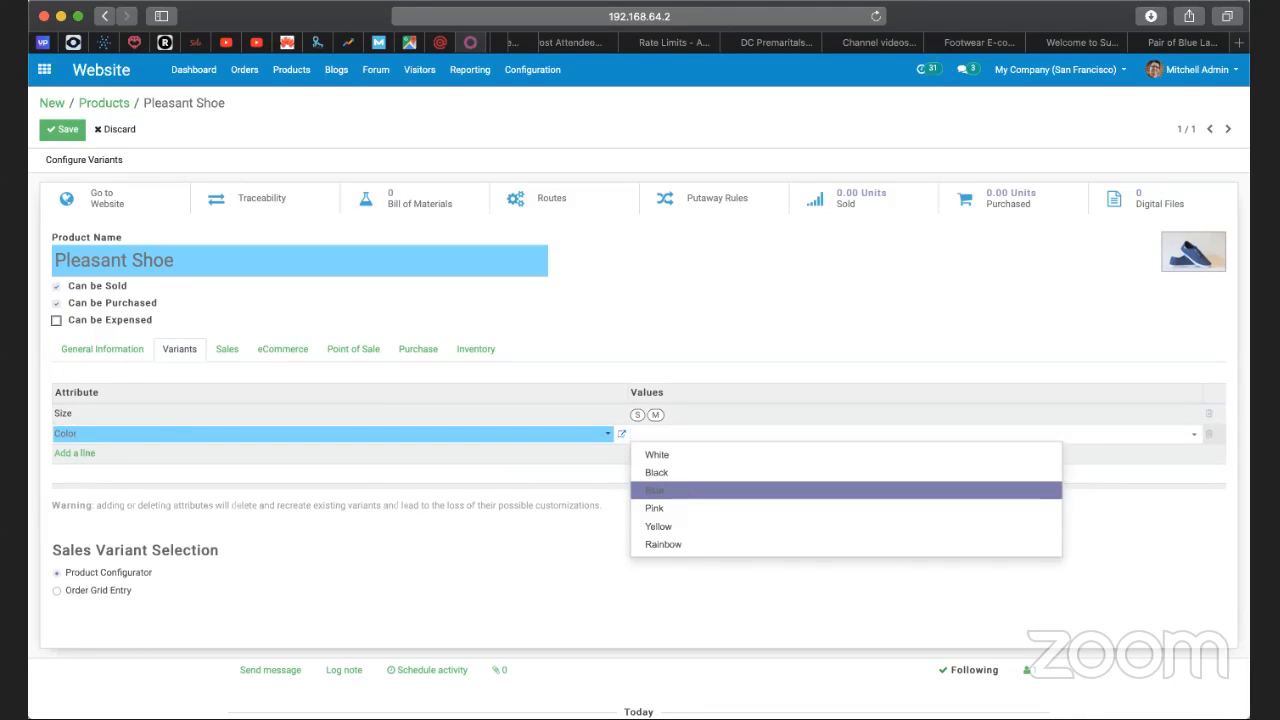
left_click(684, 500)
left_click(705, 443)
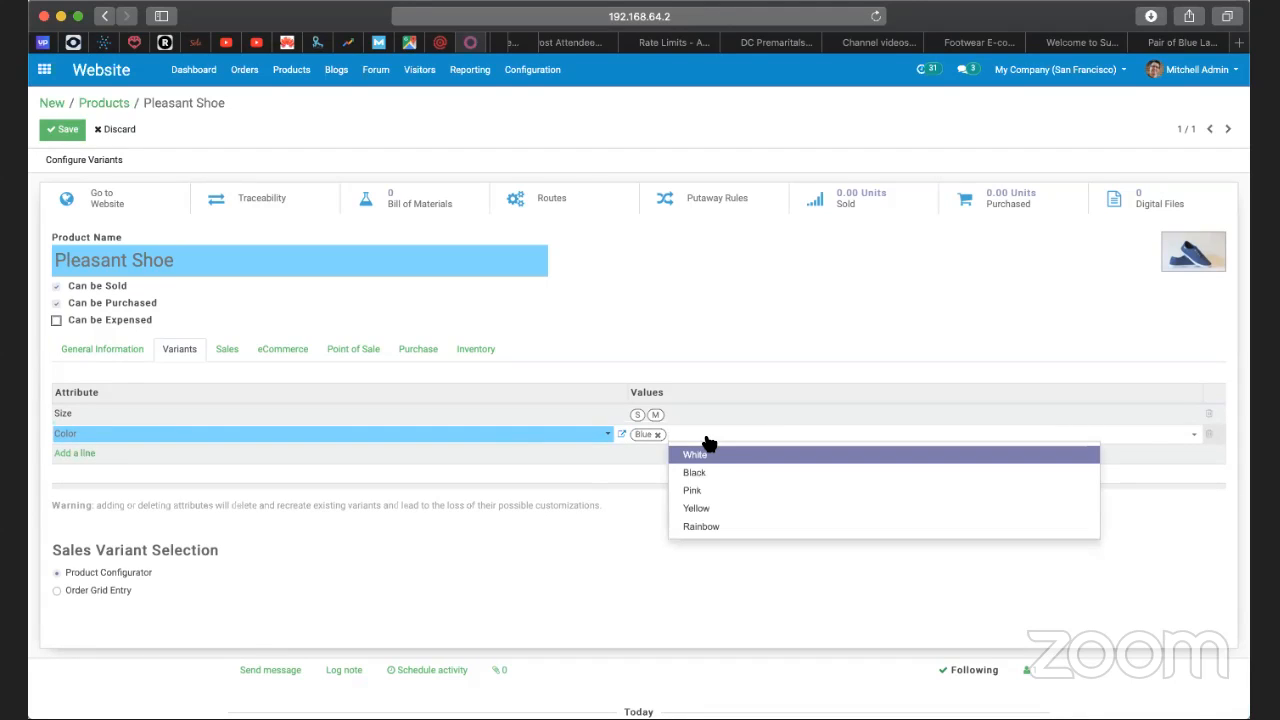
left_click(715, 474)
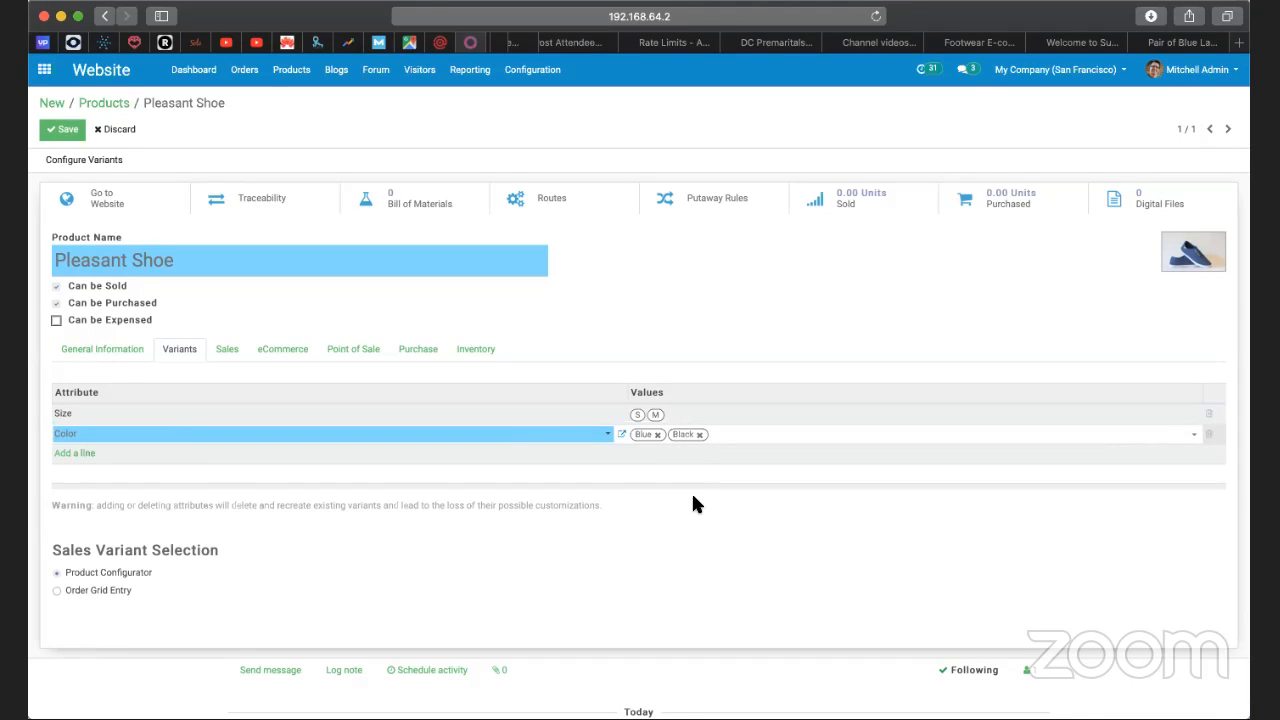
left_click(693, 504)
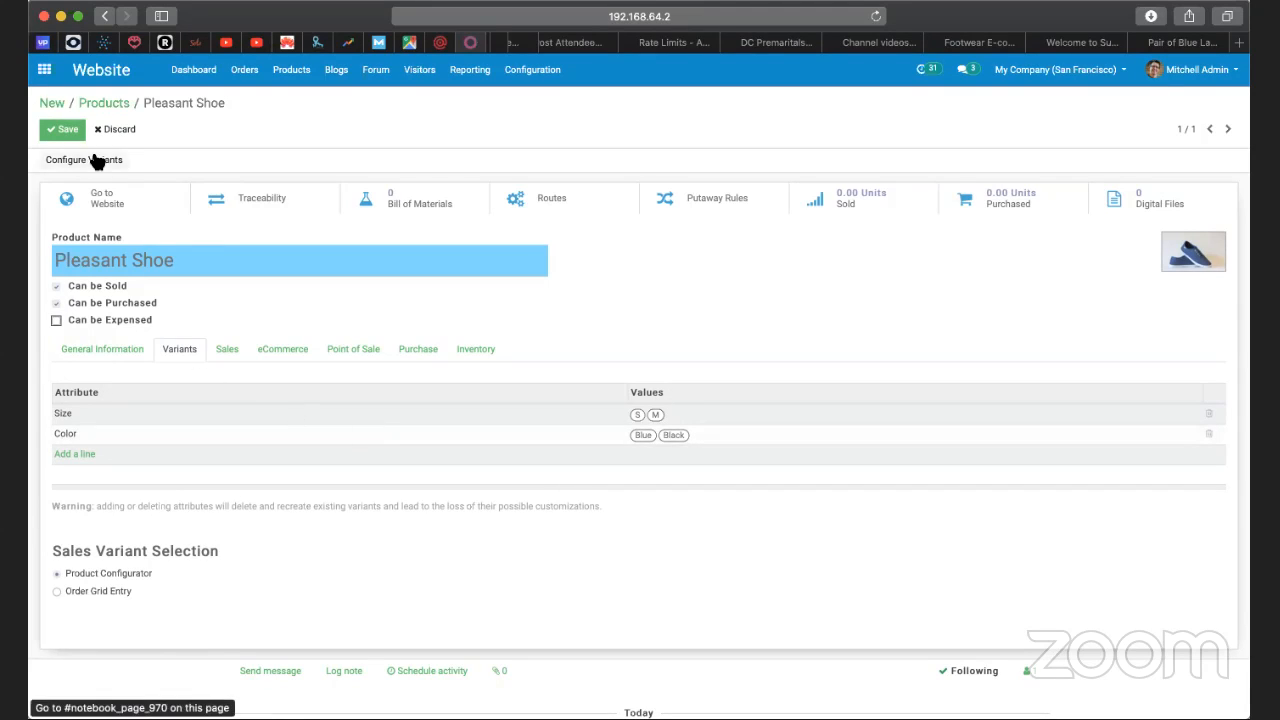
left_click(65, 131)
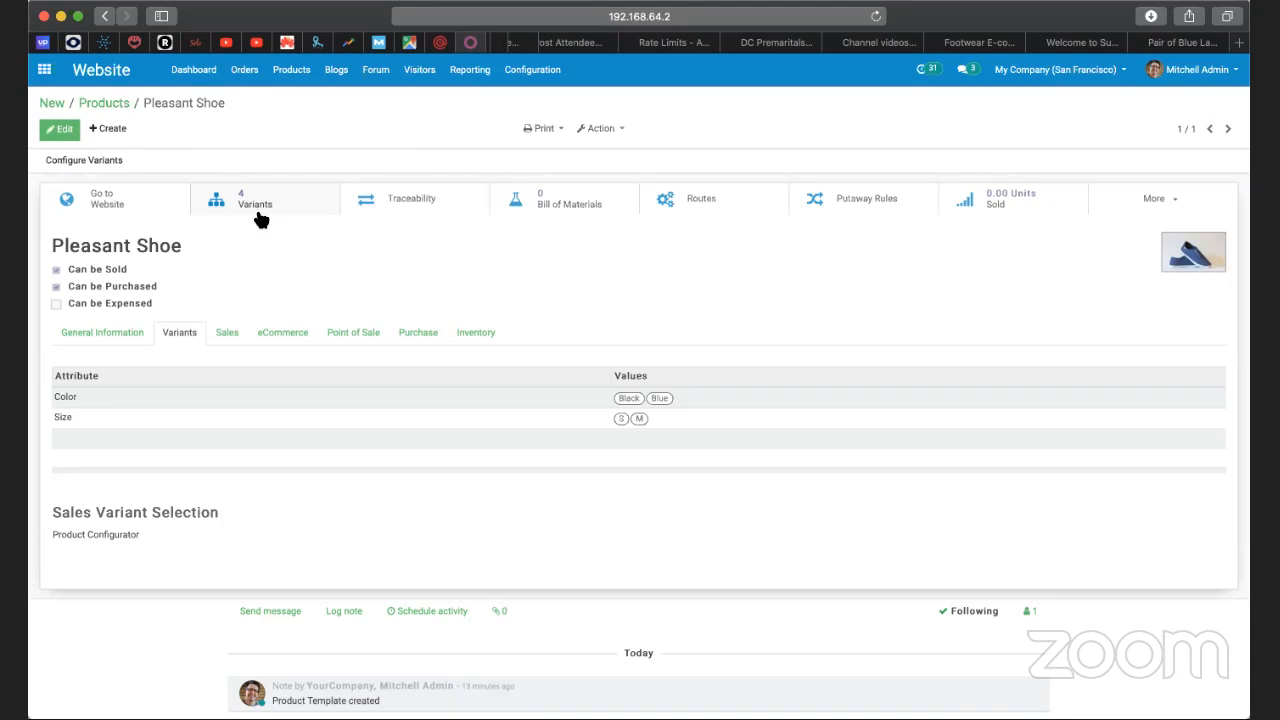
Configure the Black color variant value with a price extra of 5.00 and save it.
left_click(109, 163)
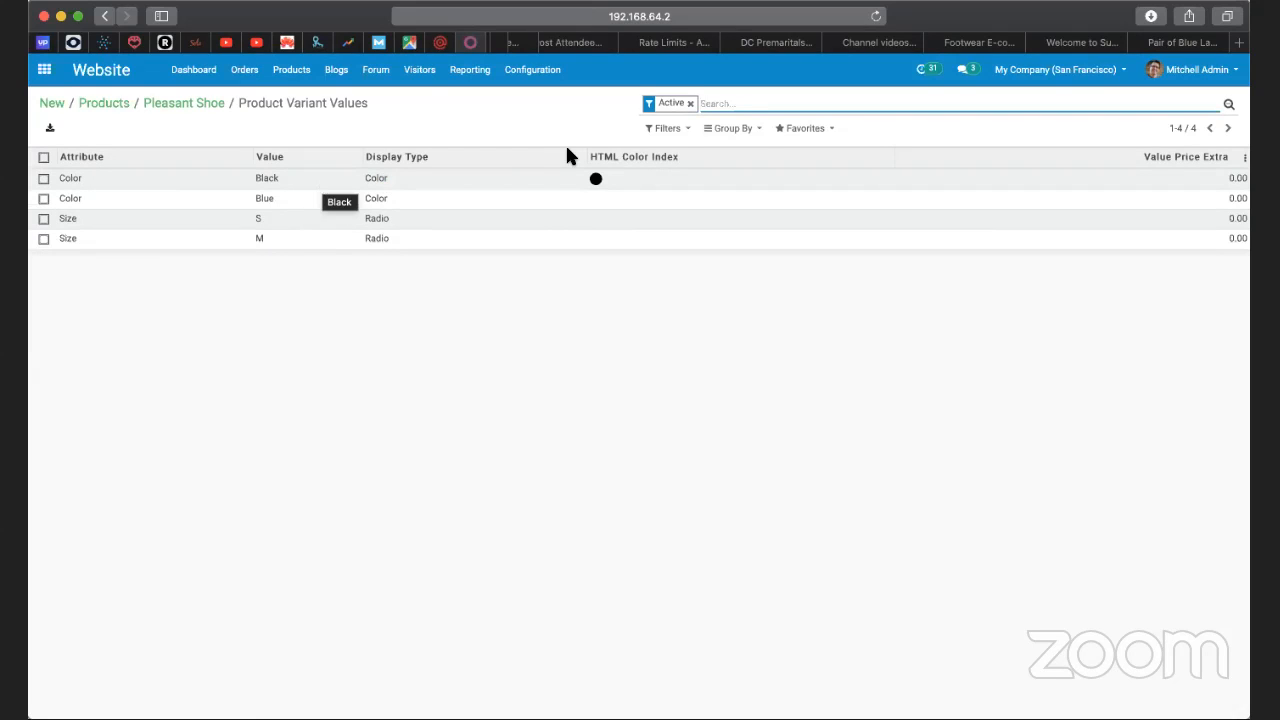
left_click(1221, 180)
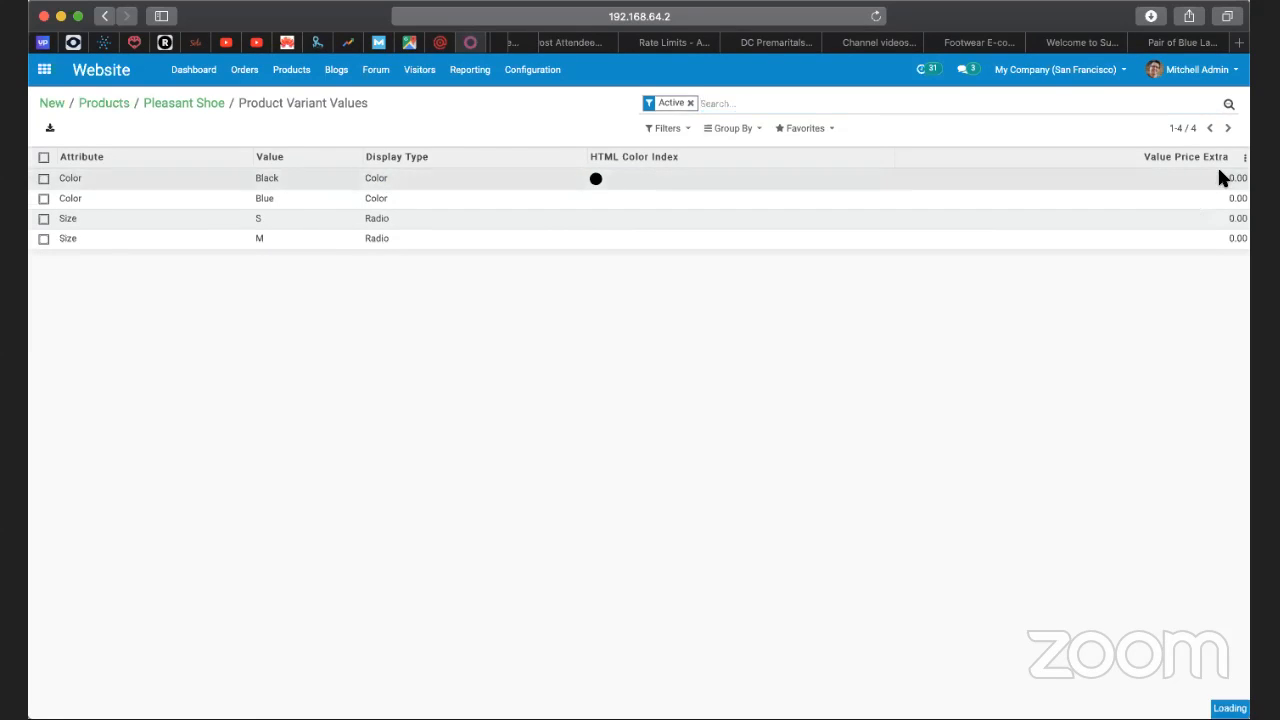
left_click(60, 132)
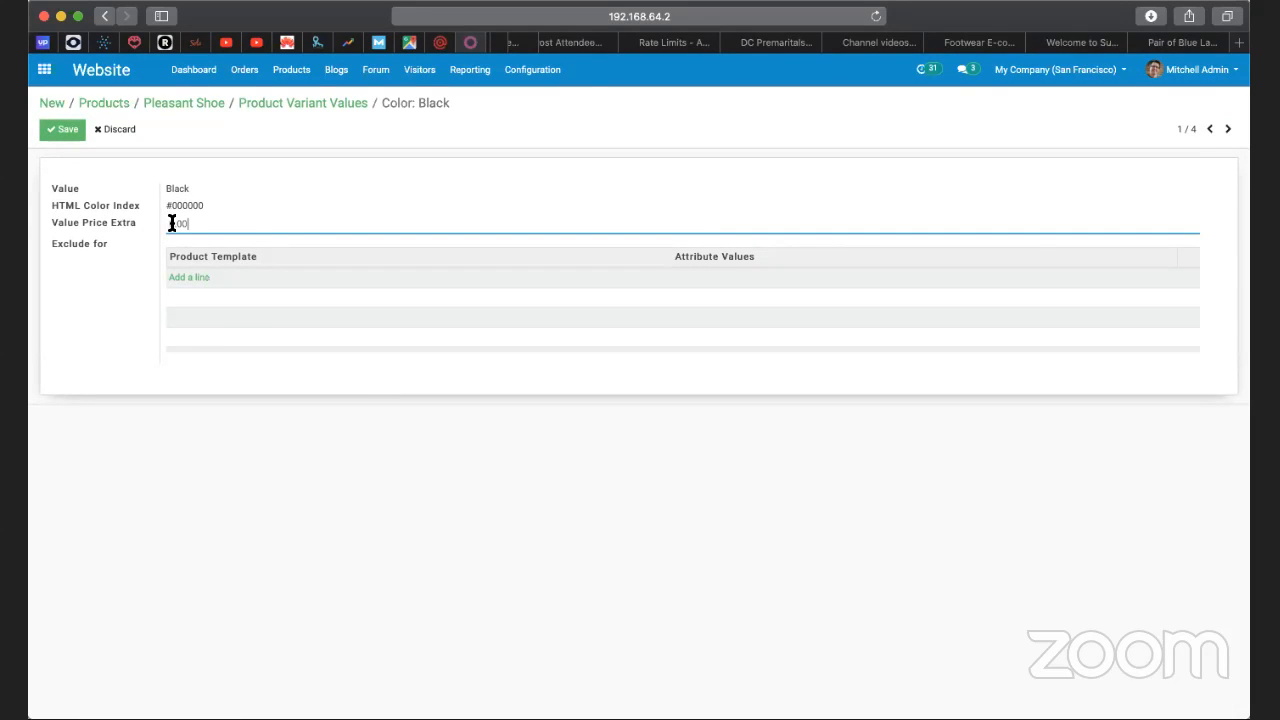
type("5")
left_click(141, 253)
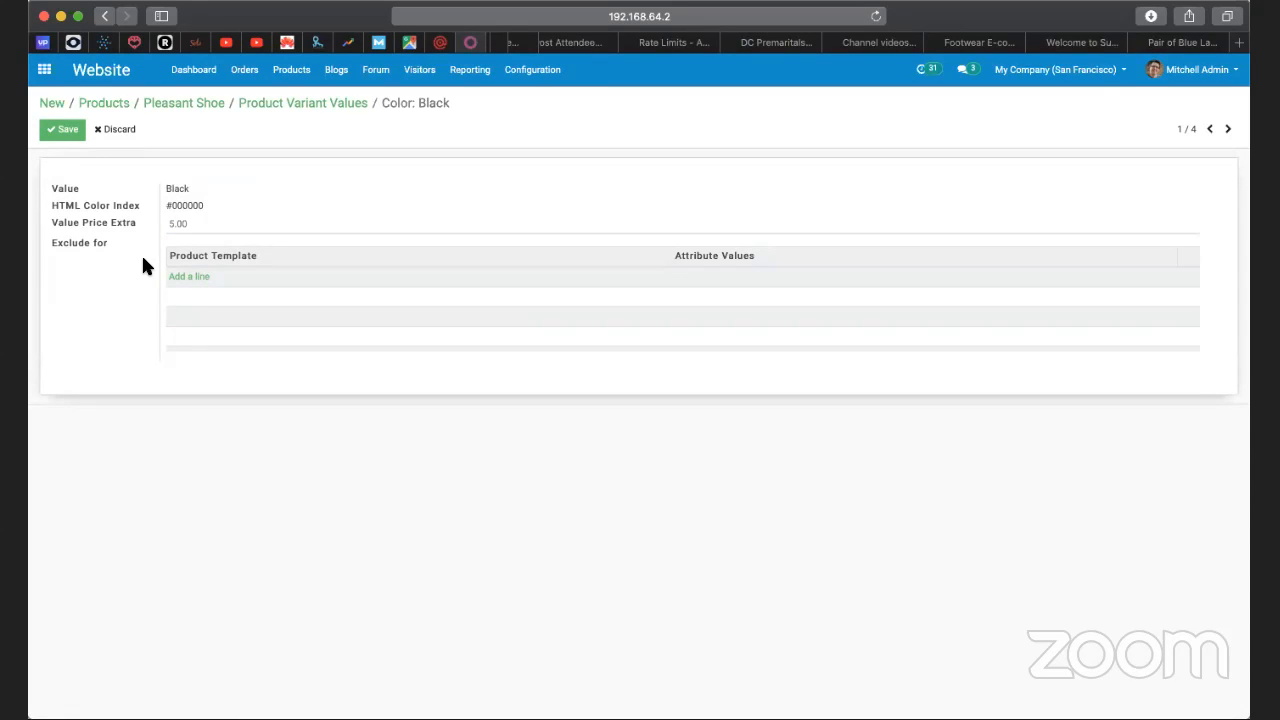
left_click(65, 130)
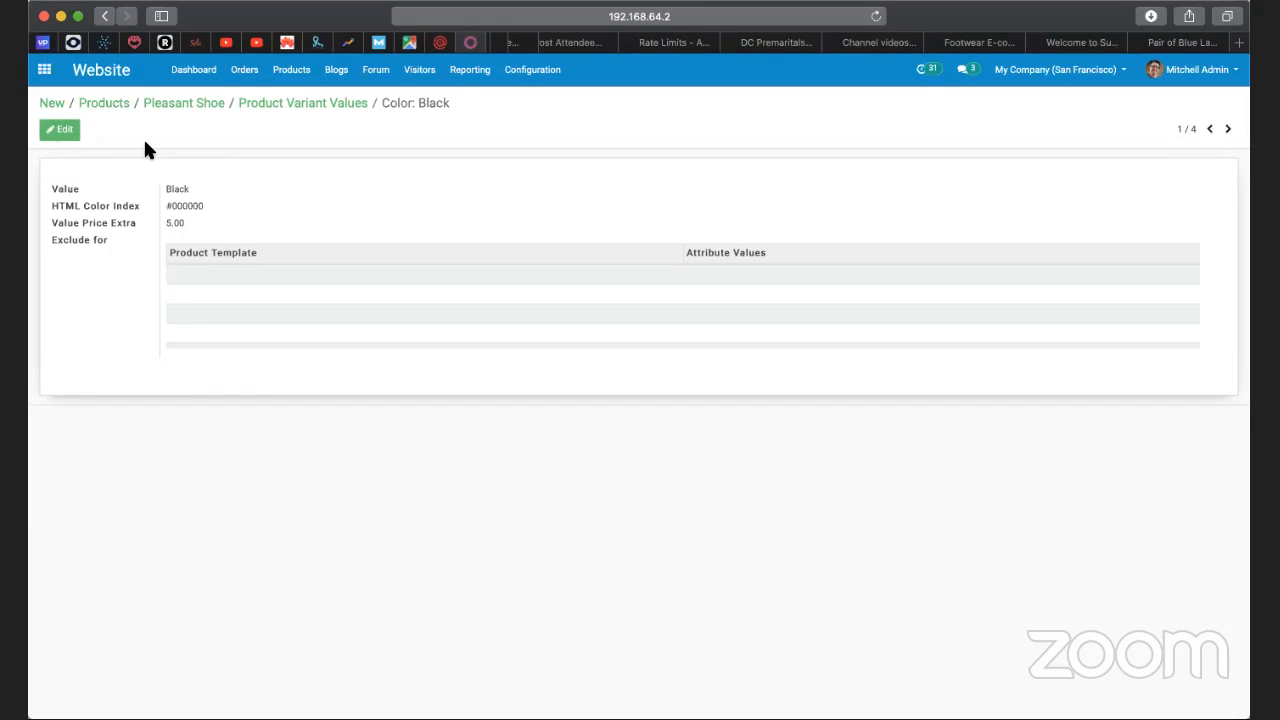
Return to the Pleasant Shoe record, open its shop page and check the price for Blue, Black and size M.
left_click(197, 104)
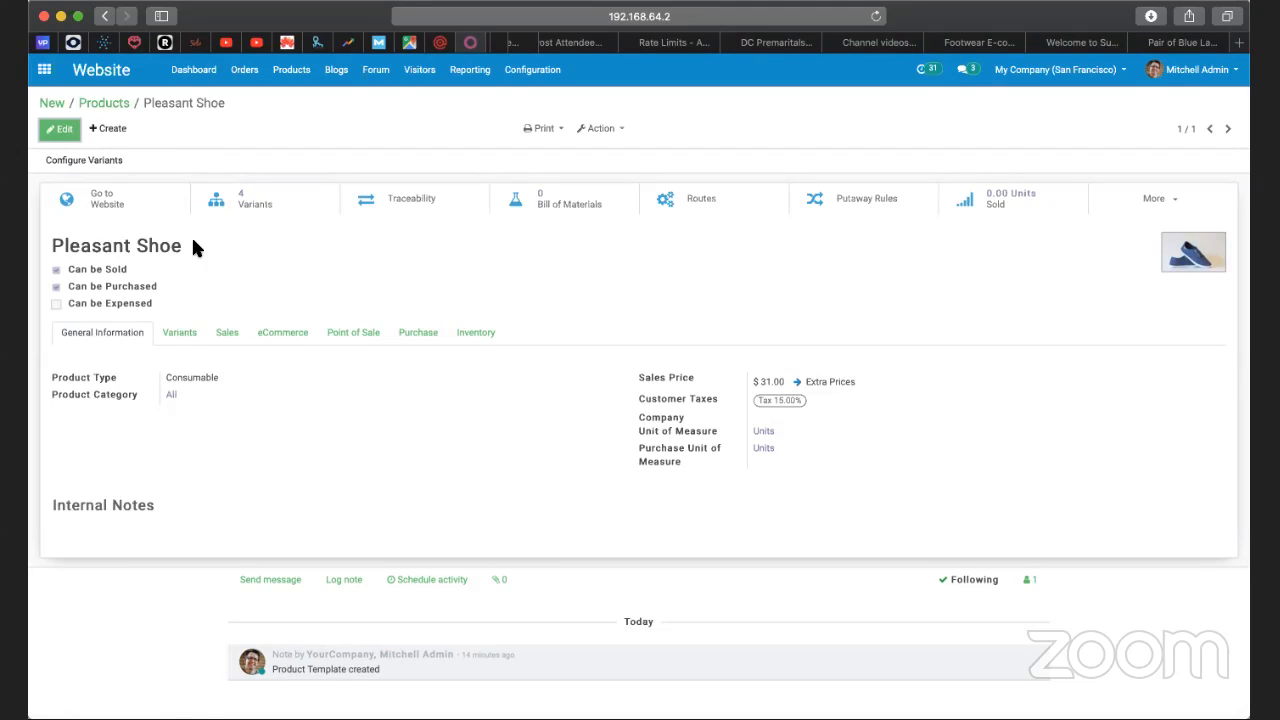
left_click(110, 200)
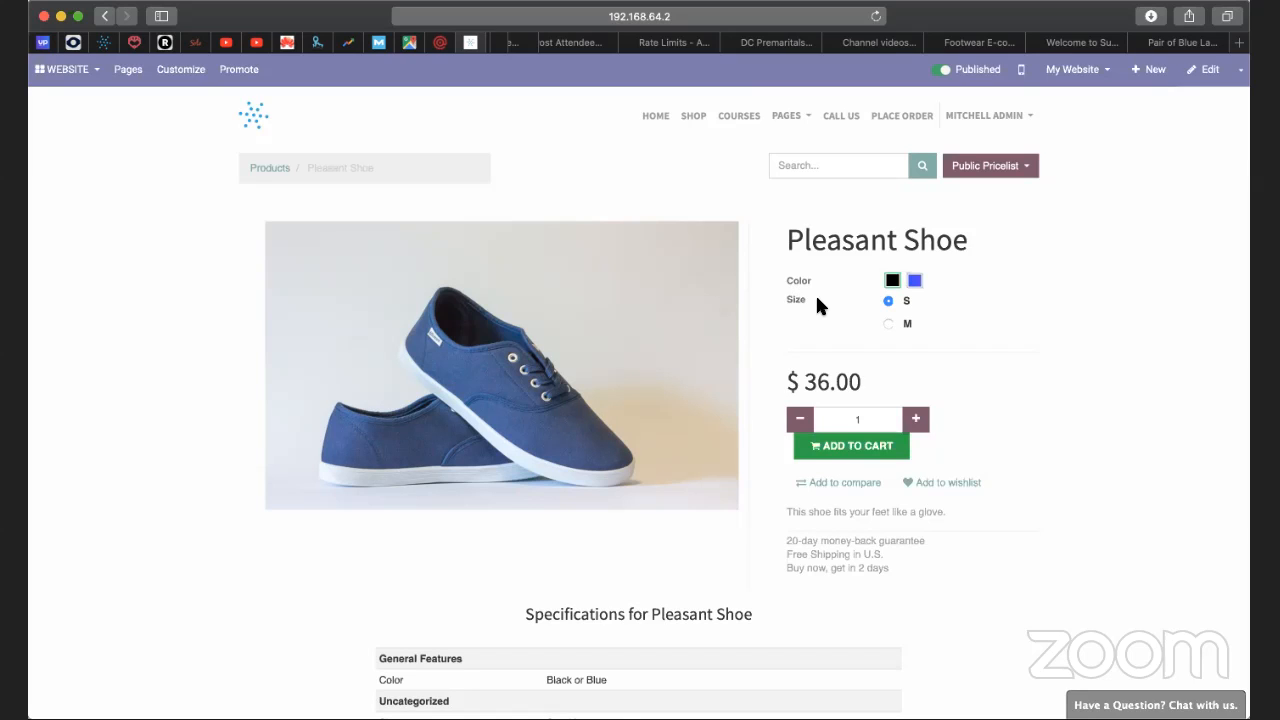
left_click(914, 282)
left_click(892, 285)
left_click(888, 324)
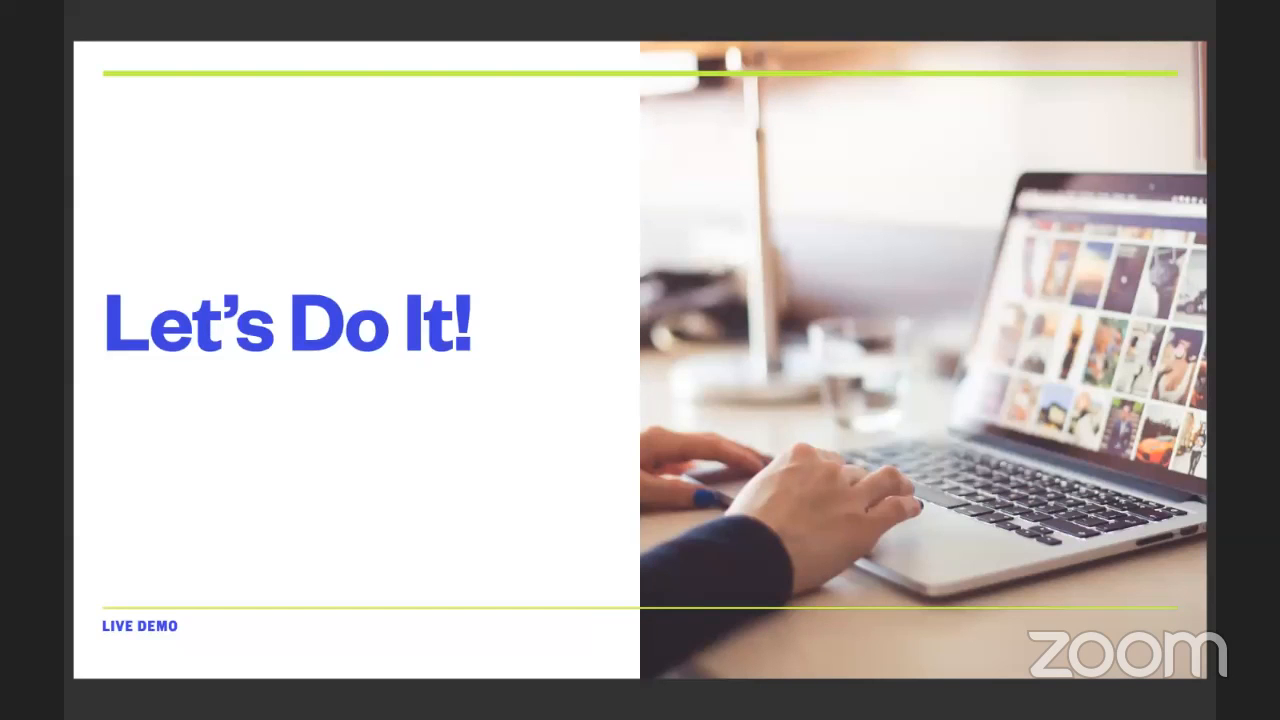
key("Right")
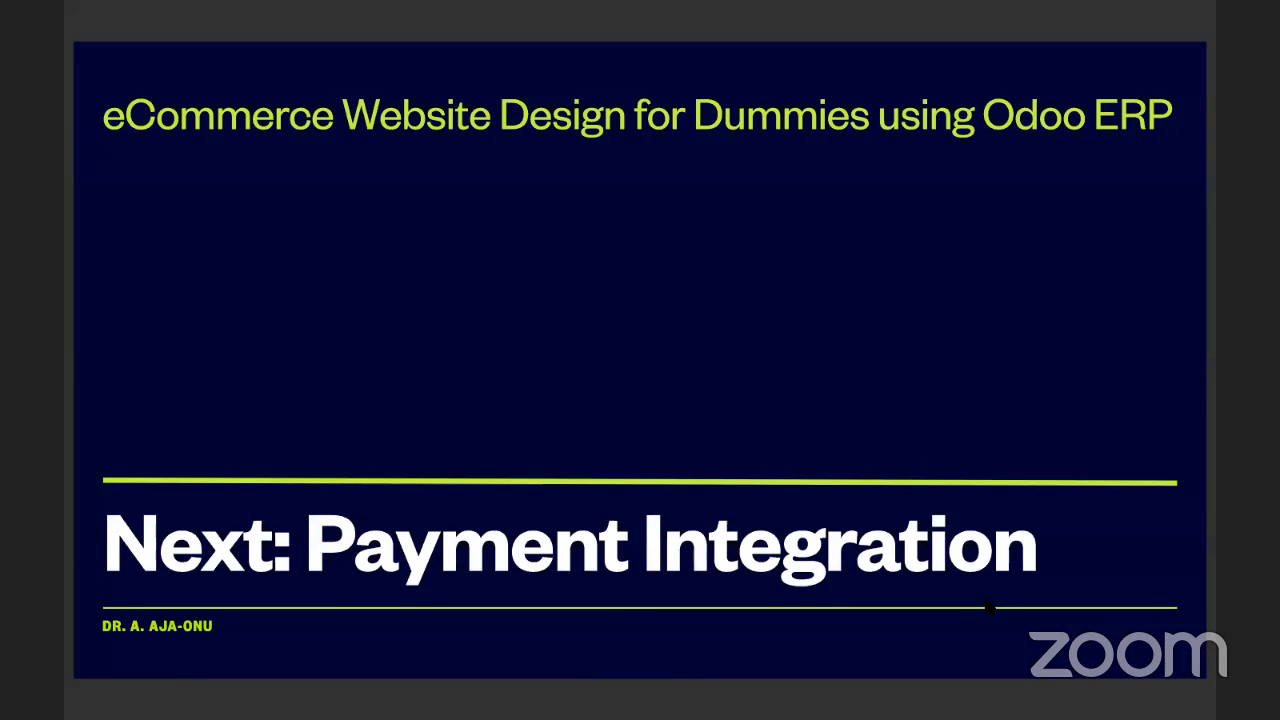